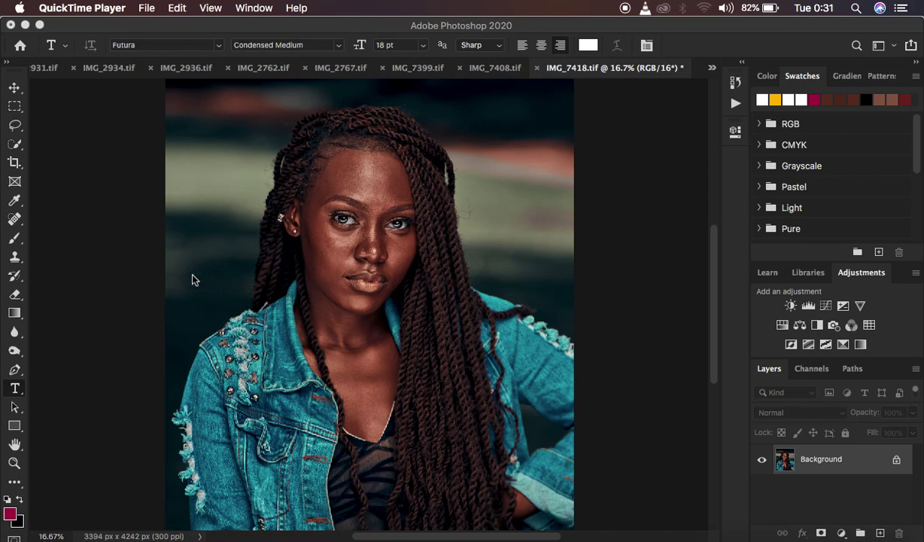
click(15, 126)
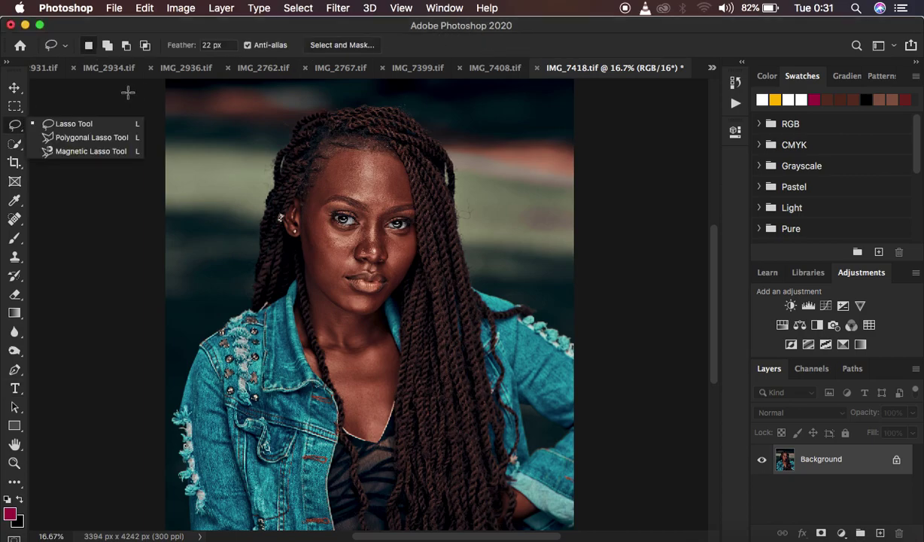
click(518, 26)
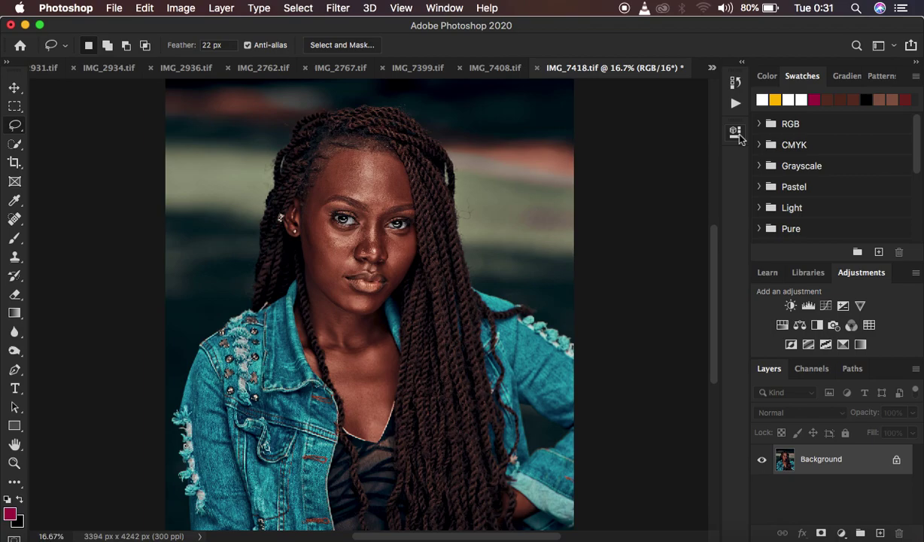
click(737, 104)
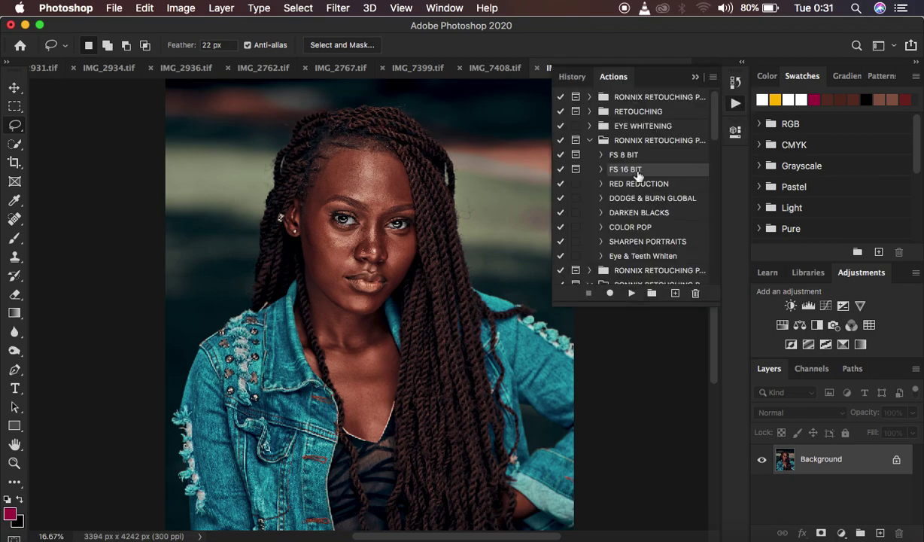
click(667, 77)
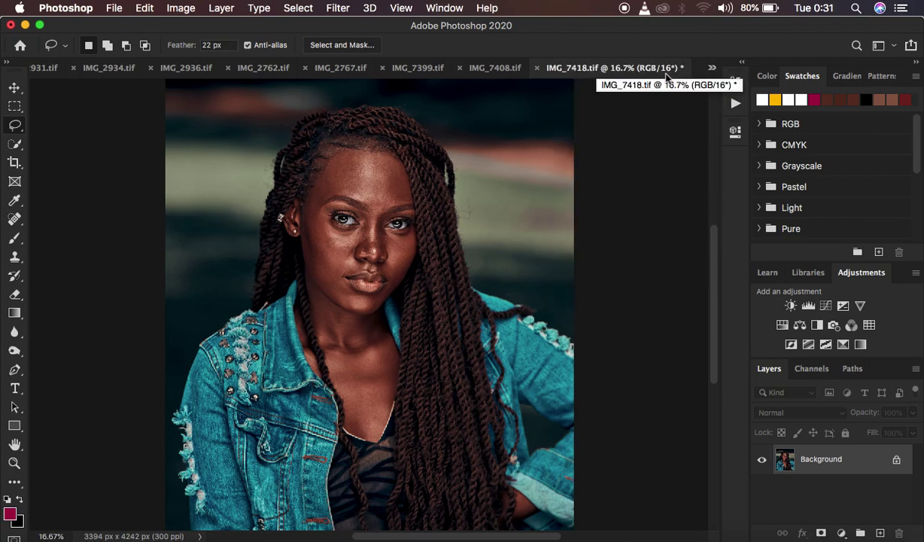
click(737, 104)
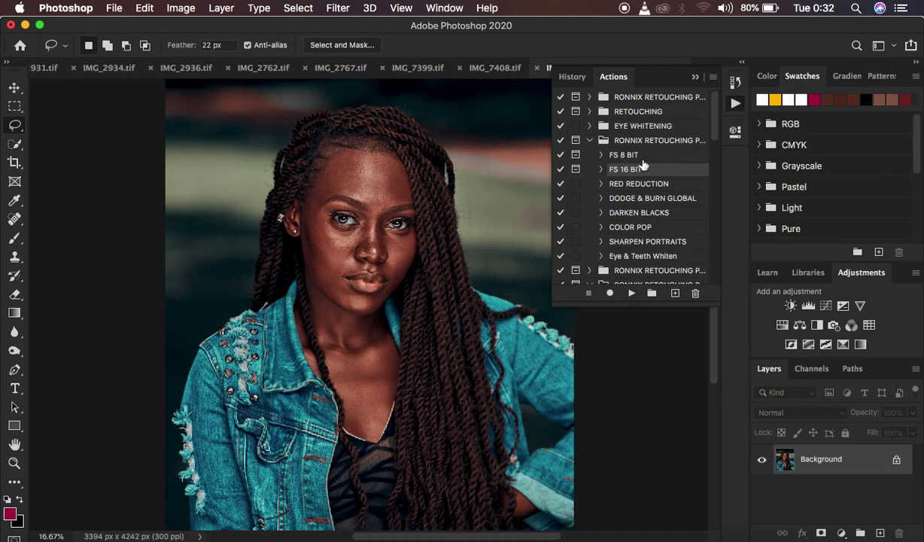
click(696, 77)
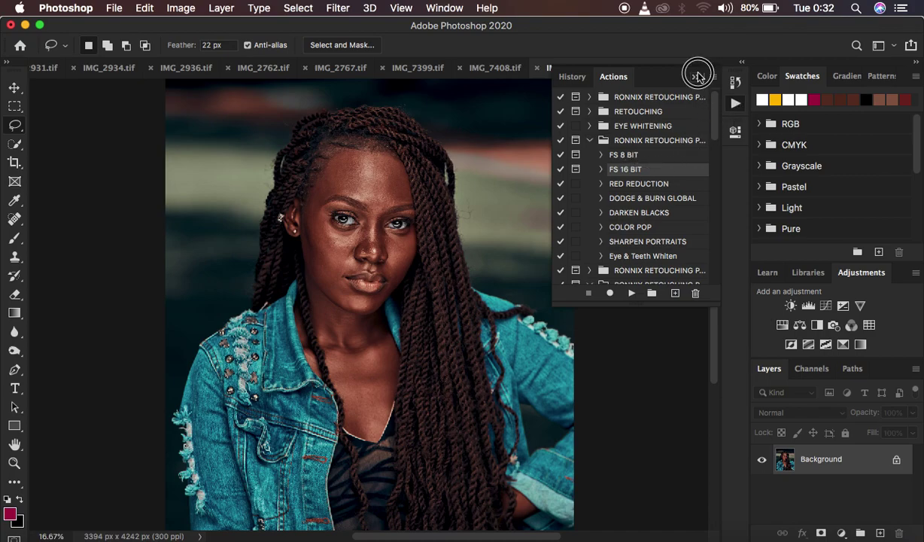
- Play the FS 16 BIT frequency separation action on the portrait and move its Gaussian Blur dialog aside
click(736, 103)
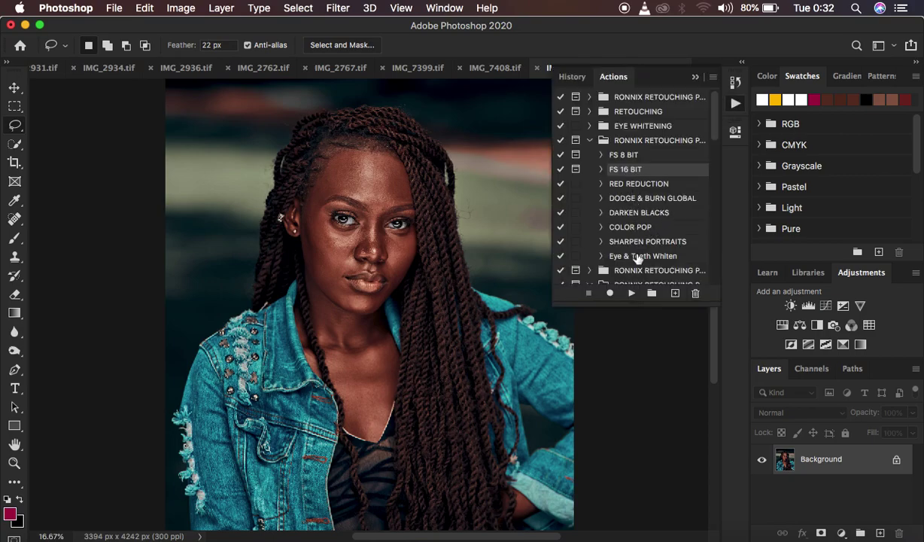
click(632, 294)
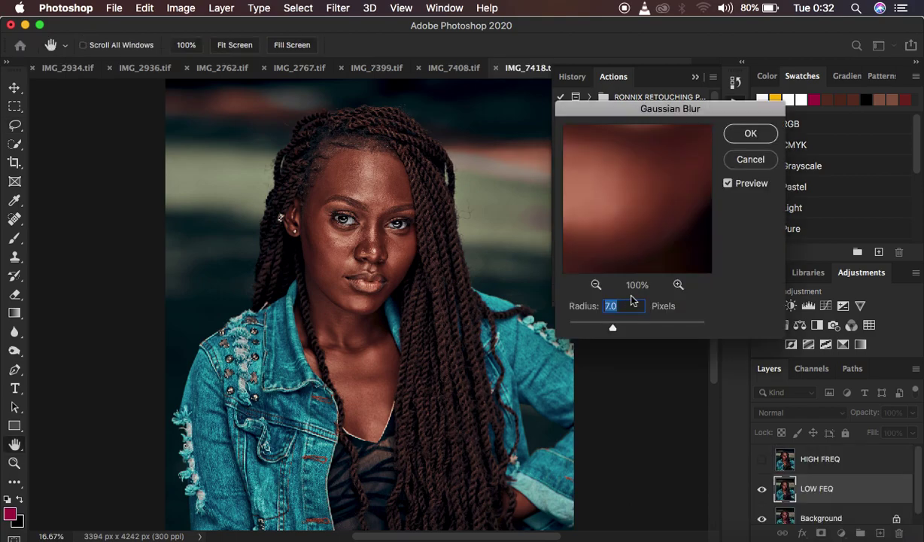
drag(667, 113, 625, 100)
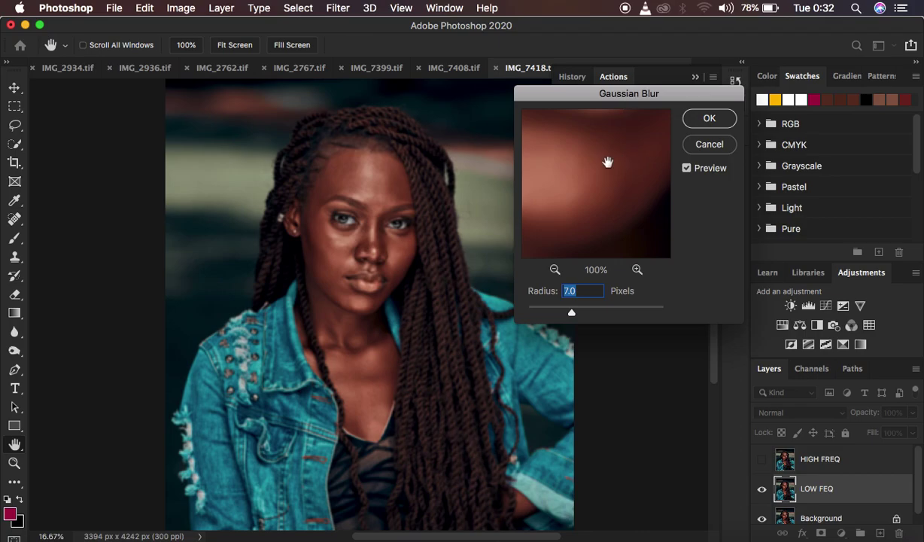
- Lower the Gaussian Blur radius to 0.1 pixels and examine the skin texture around the lips and nose in the preview
drag(571, 313, 571, 316)
drag(641, 101, 702, 91)
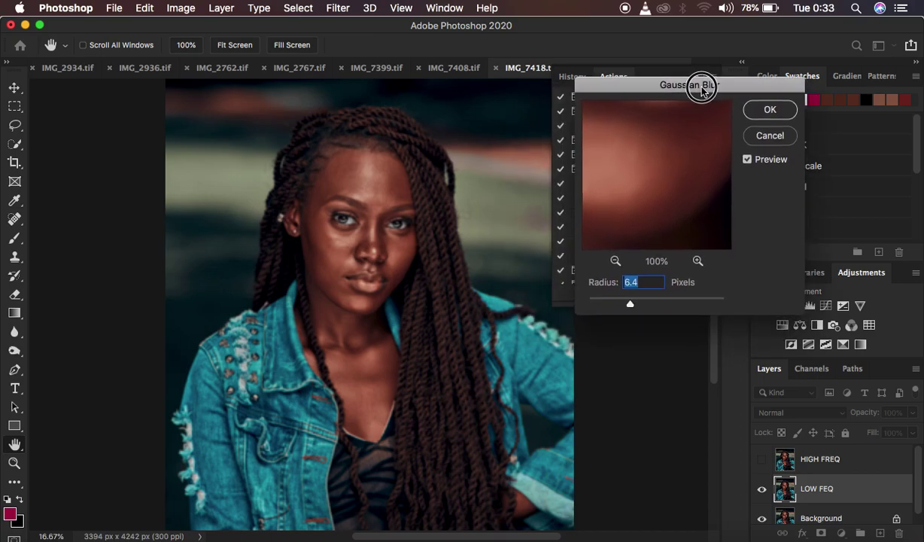
drag(630, 303, 563, 302)
drag(656, 143, 667, 190)
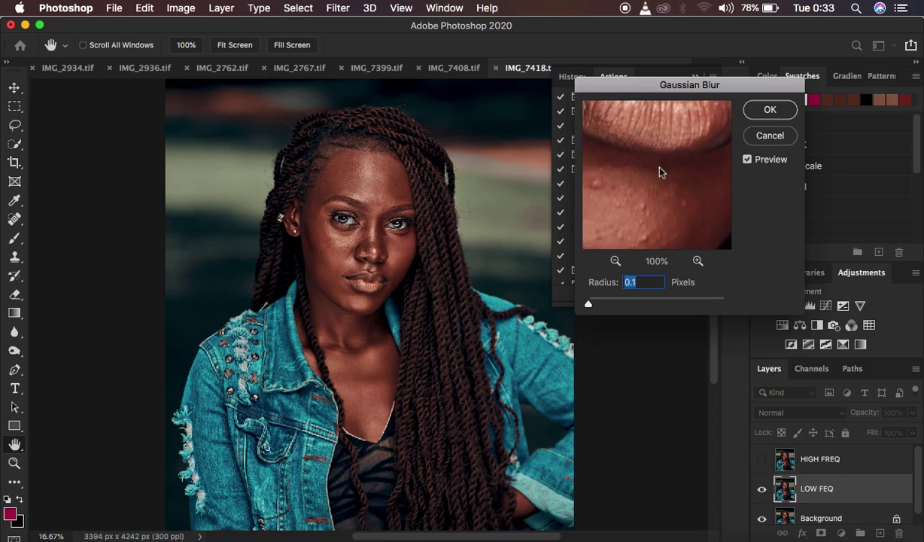
drag(660, 173, 667, 254)
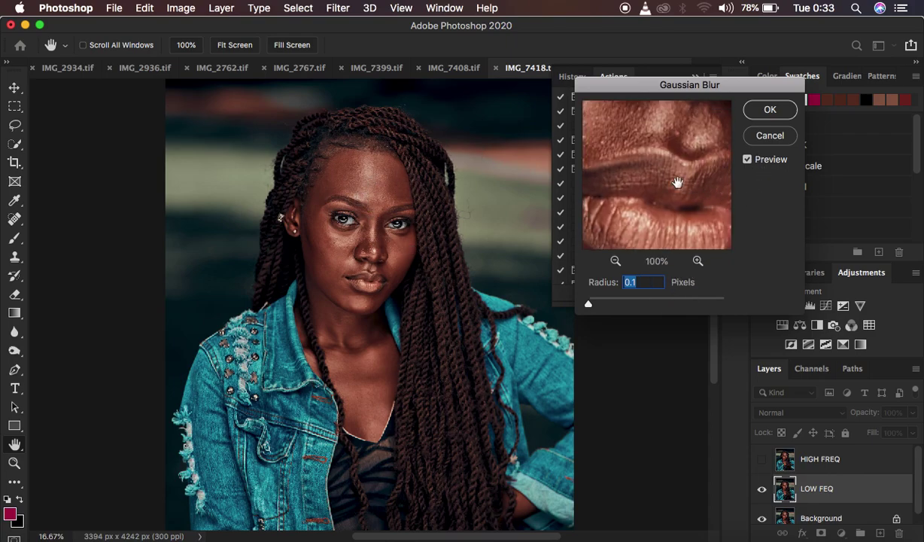
click(698, 261)
click(698, 261)
click(616, 261)
click(616, 260)
click(616, 260)
drag(655, 148, 656, 248)
drag(666, 130, 638, 184)
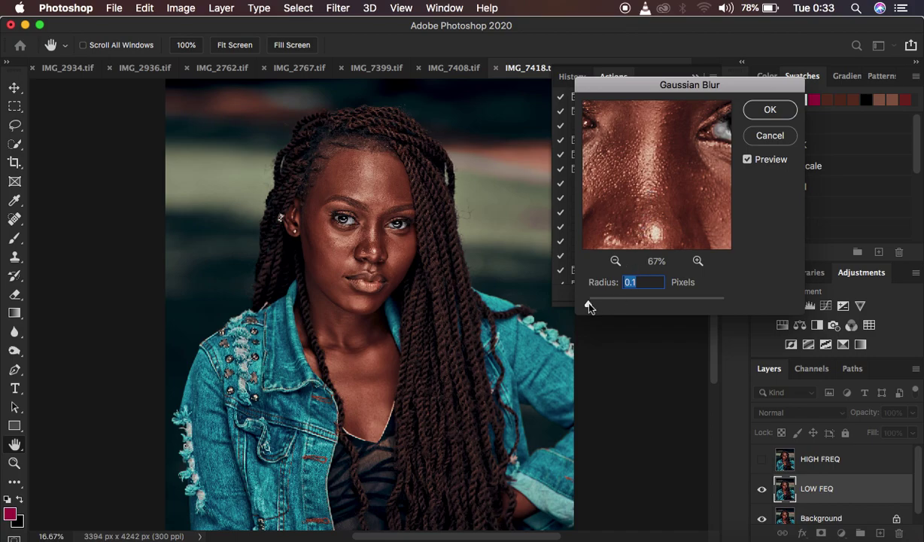
- Try a blur radius of 2.1 pixels, return it to 0.1, and compare the texture around the eyes, nose and forehead
drag(590, 306, 604, 303)
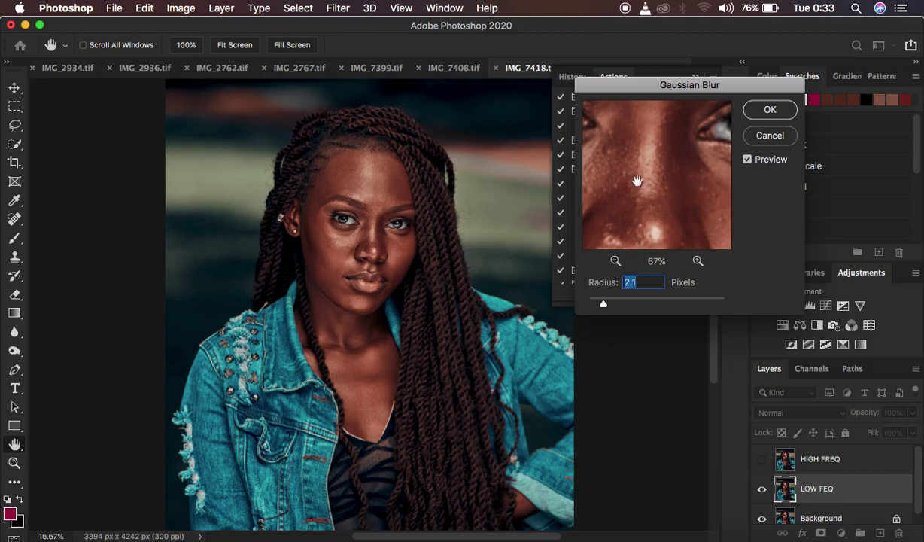
drag(625, 161, 662, 207)
drag(604, 304, 589, 305)
drag(660, 163, 640, 136)
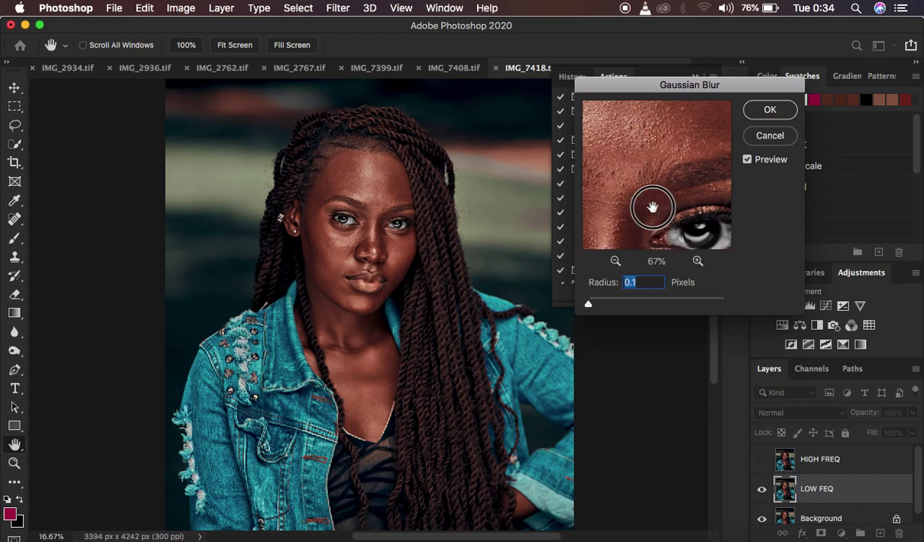
drag(650, 207, 687, 131)
drag(636, 190, 652, 190)
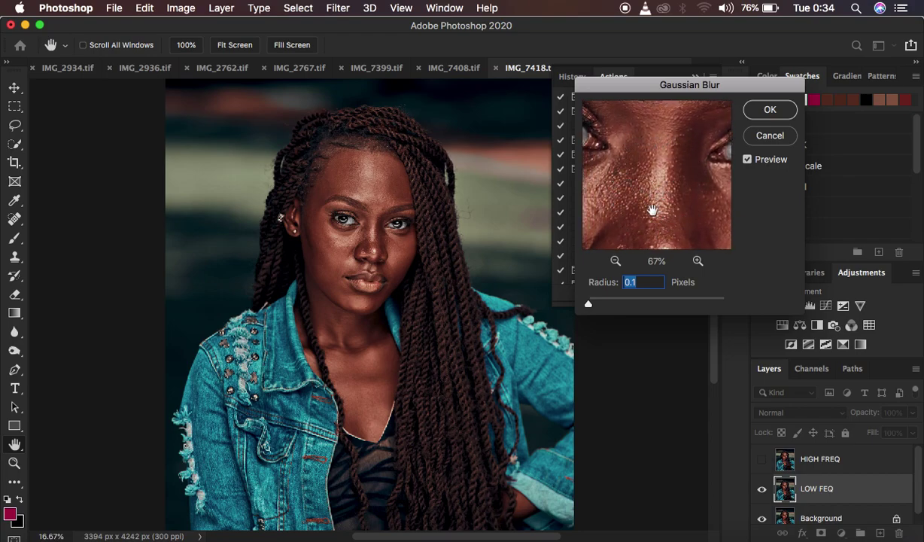
drag(641, 140, 687, 241)
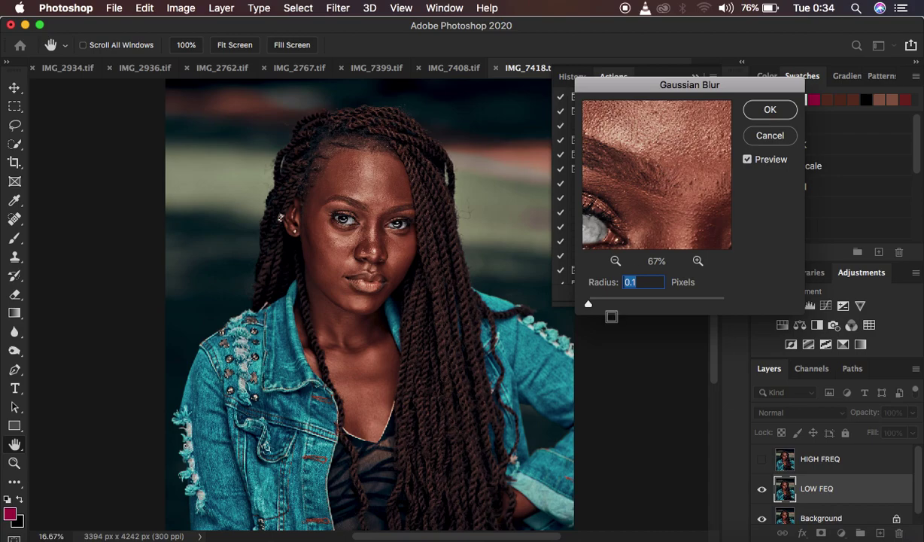
- Raise the Gaussian Blur radius to 6.0 pixels while checking the facial detail, and apply the blur to the LOW FEQ layer
drag(590, 305, 592, 305)
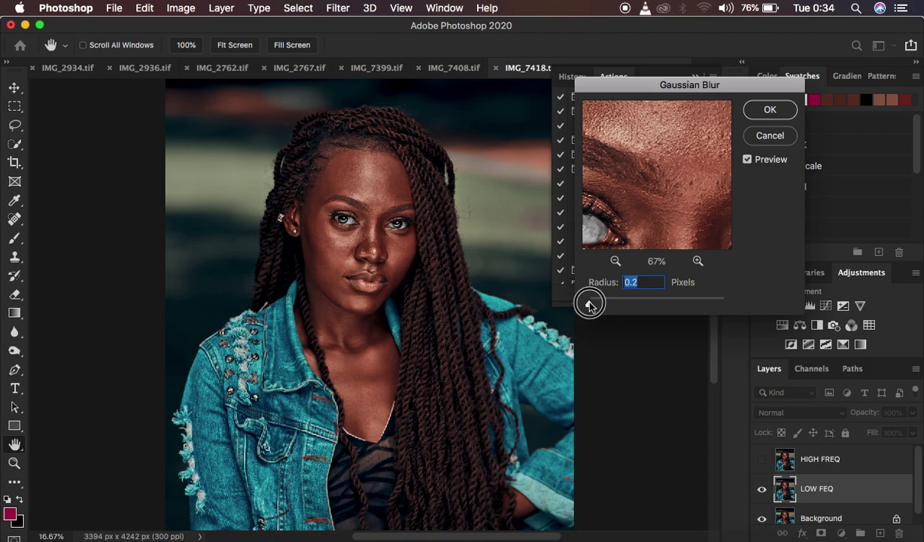
drag(593, 306, 604, 305)
drag(645, 213, 665, 200)
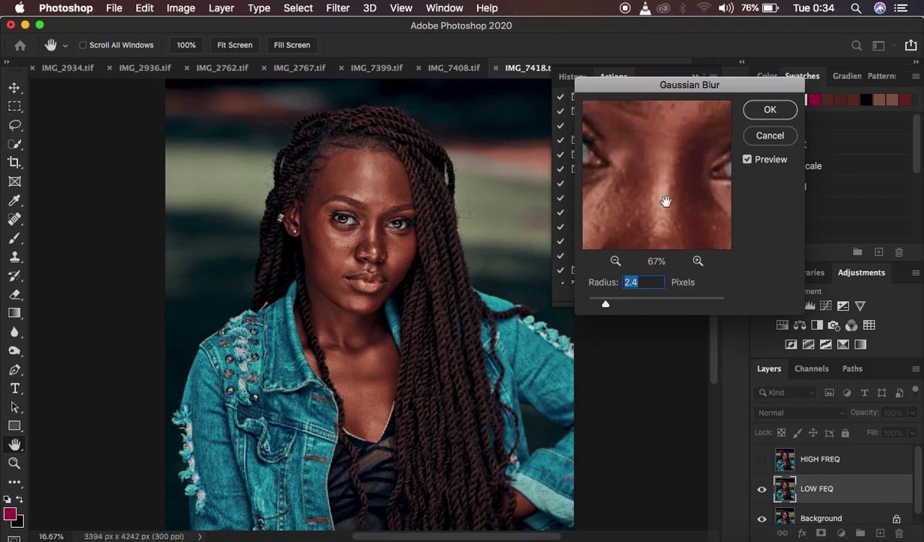
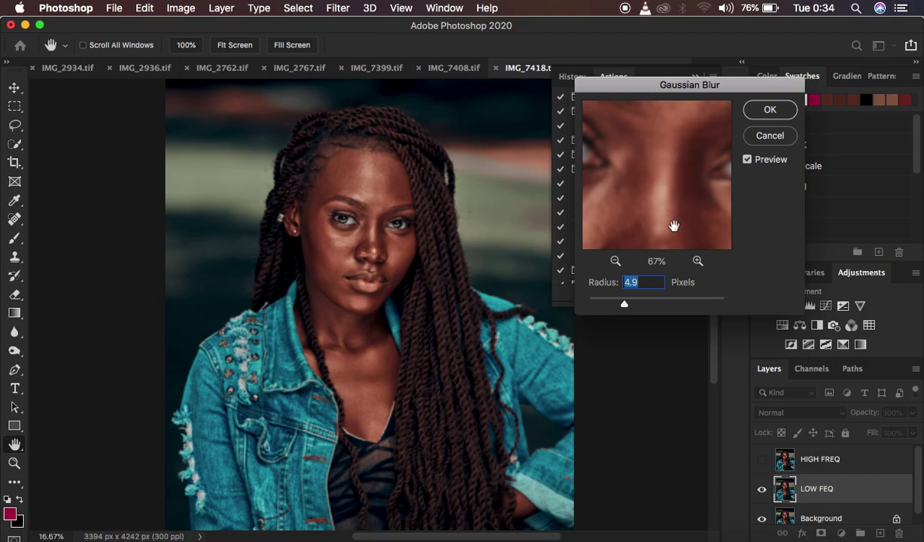
drag(625, 307, 630, 307)
drag(646, 205, 630, 182)
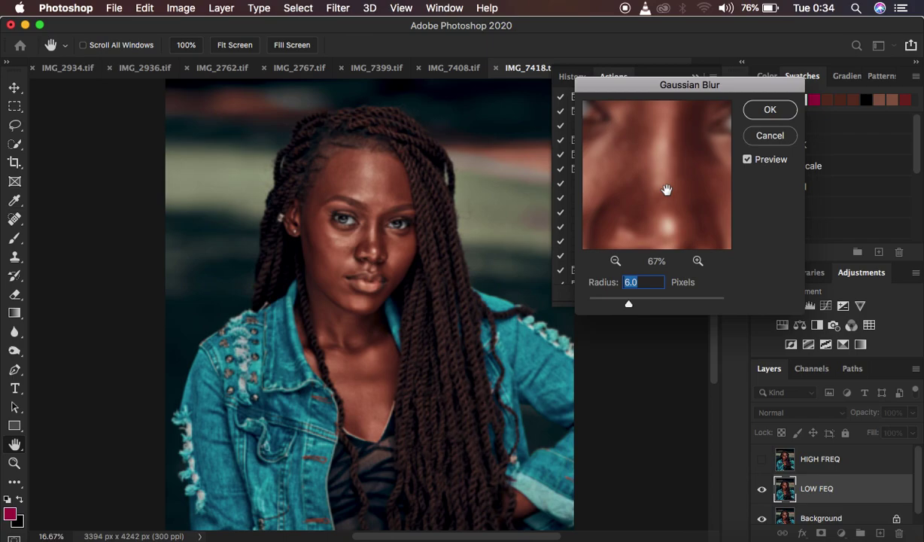
click(768, 111)
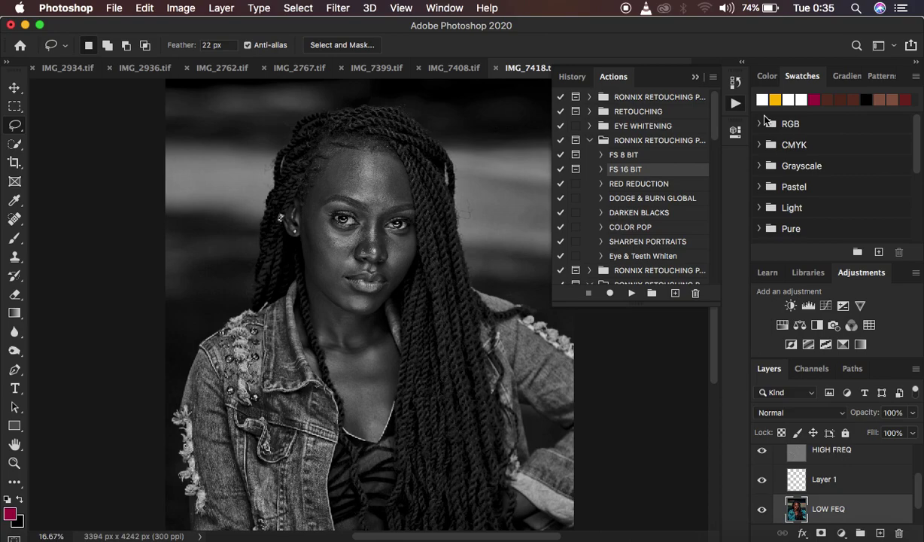
- Delete the Black & White 1 adjustment layer from the FREQ SEP 16 BIT group
click(694, 76)
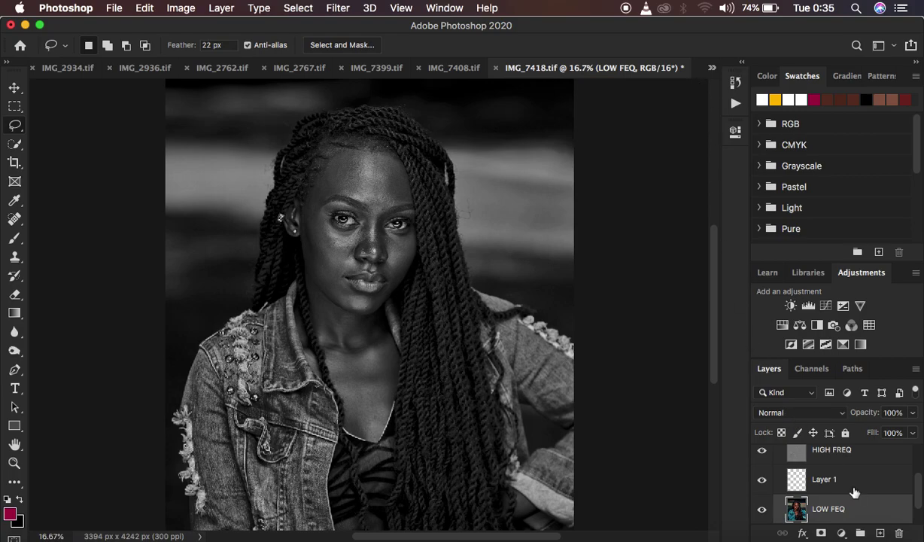
scroll(854, 491, up, 2)
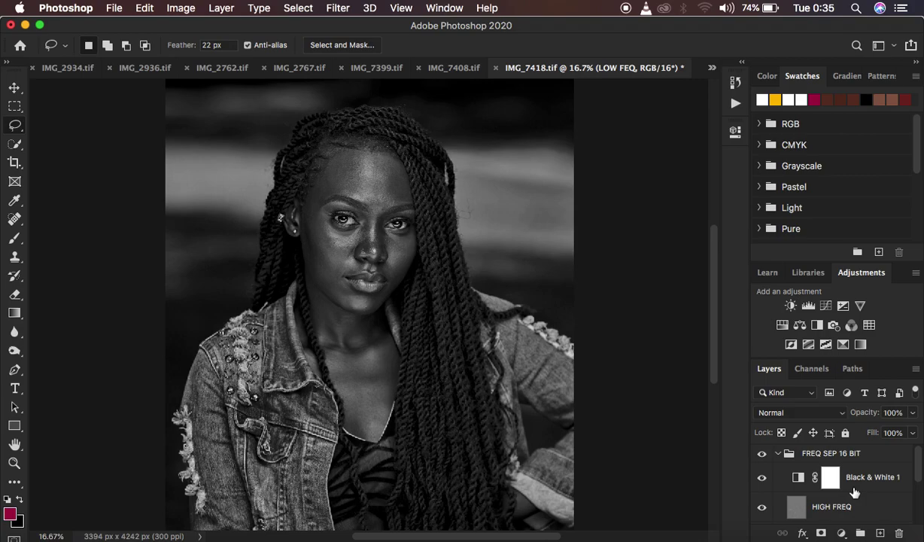
click(762, 481)
click(864, 482)
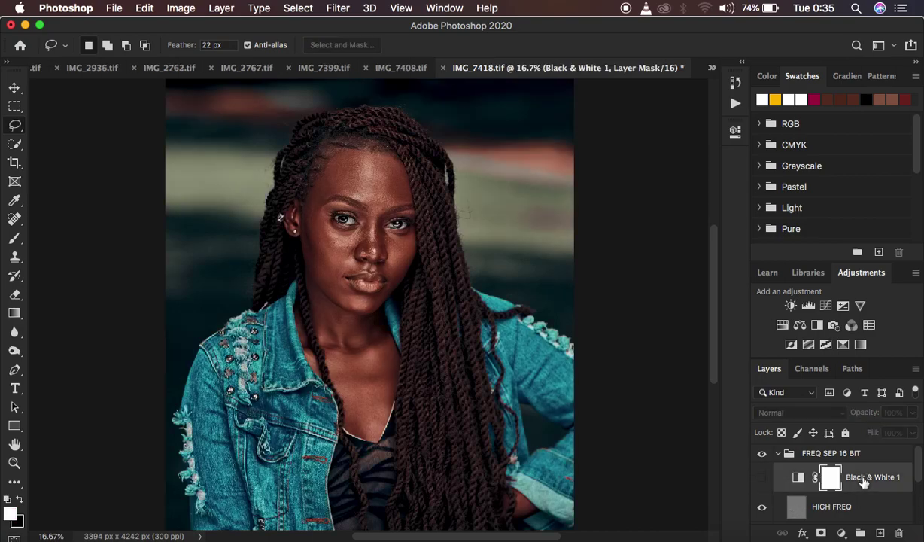
key(Delete)
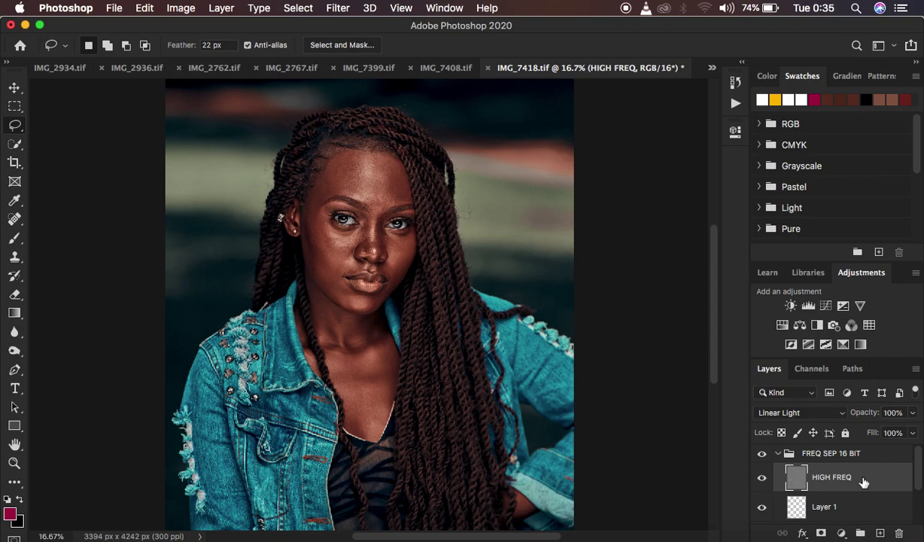
- Make LOW FEQ the active layer and switch to the Mixer Brush Tool
scroll(863, 482, down, 2)
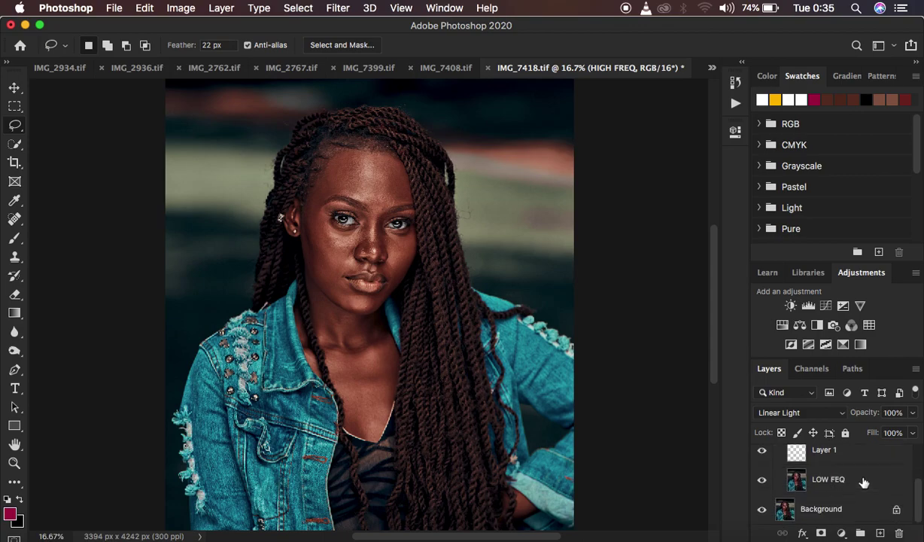
click(833, 482)
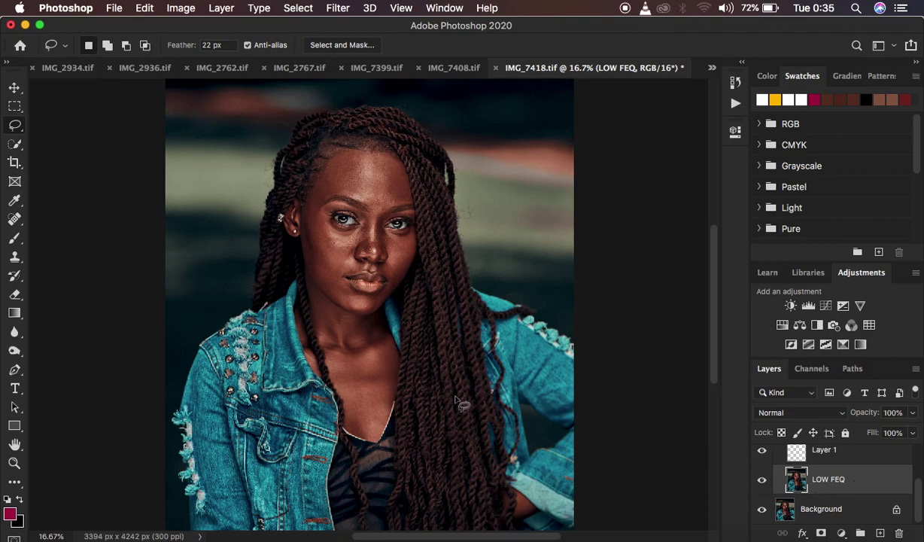
click(15, 239)
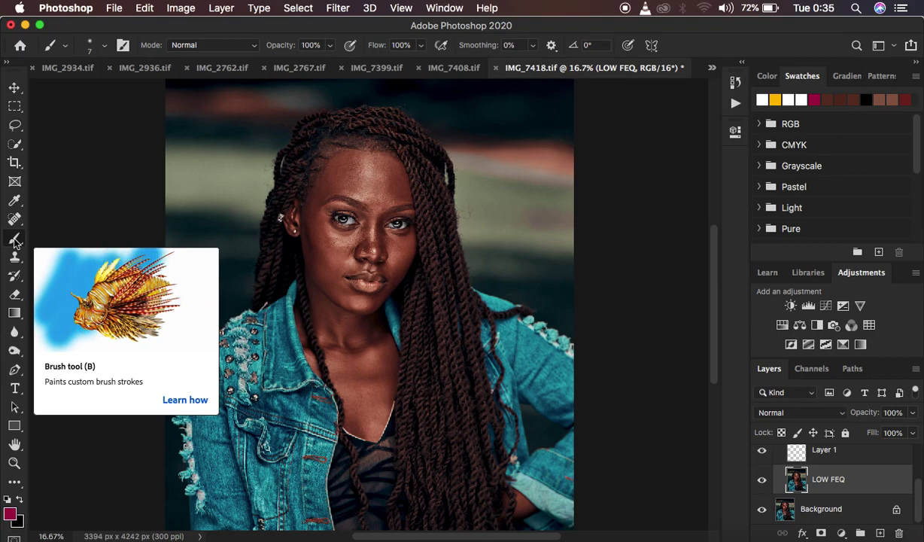
click(15, 239)
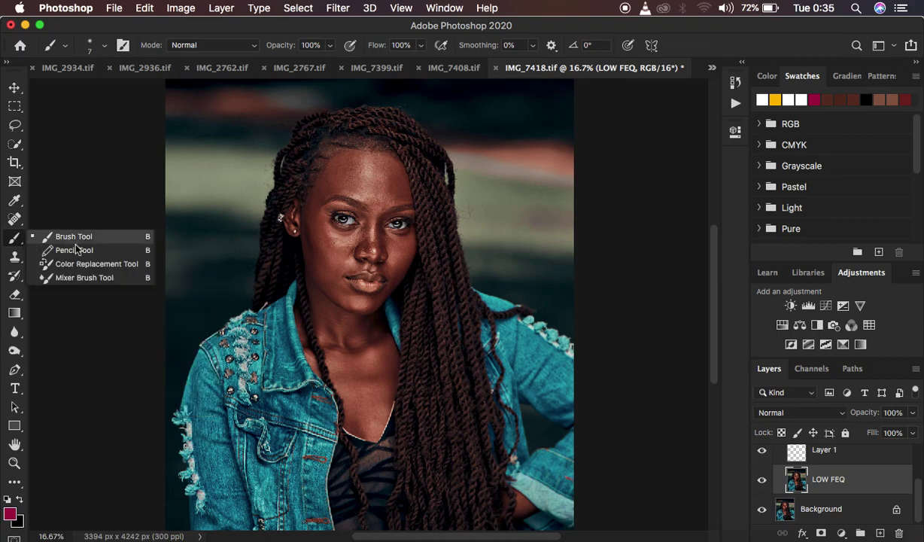
click(78, 278)
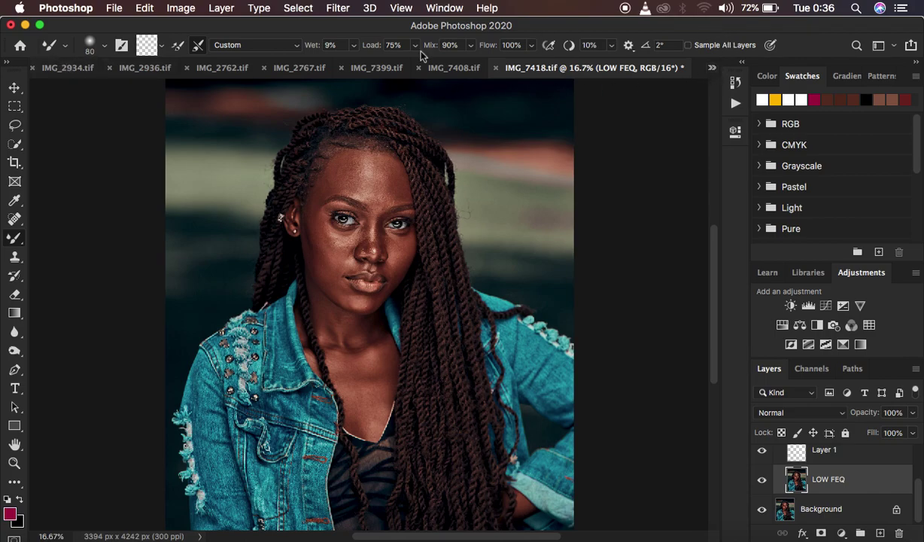
- Review the Mixer Brush's preset and load options and turn on Sample All Layers
click(104, 47)
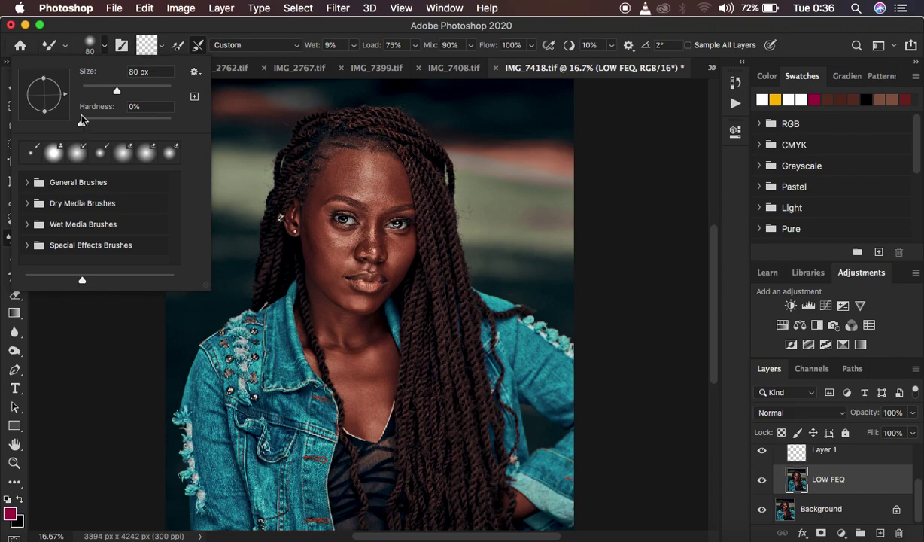
click(105, 48)
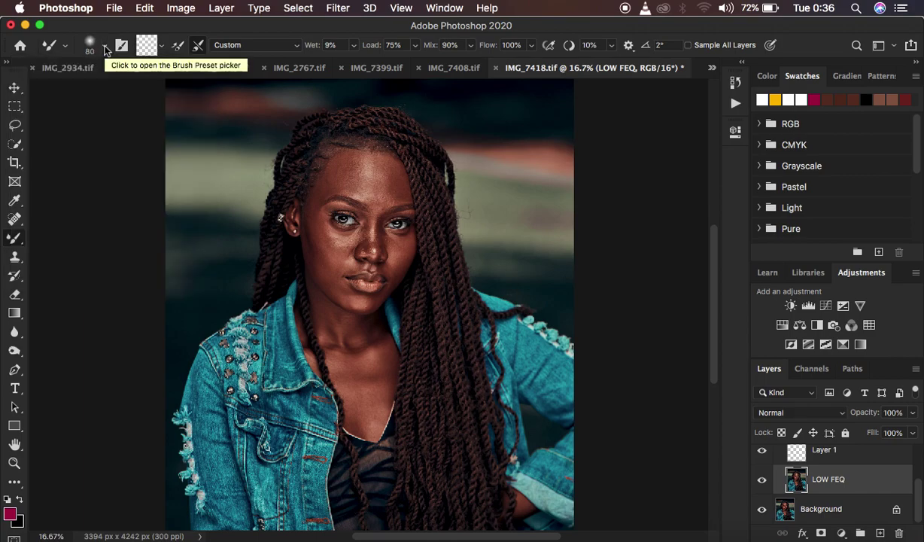
click(159, 45)
click(169, 72)
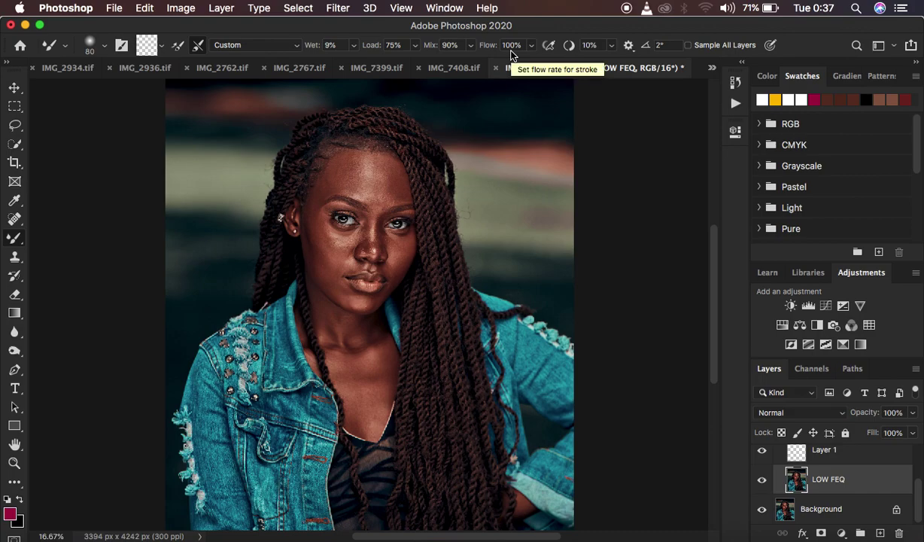
click(687, 46)
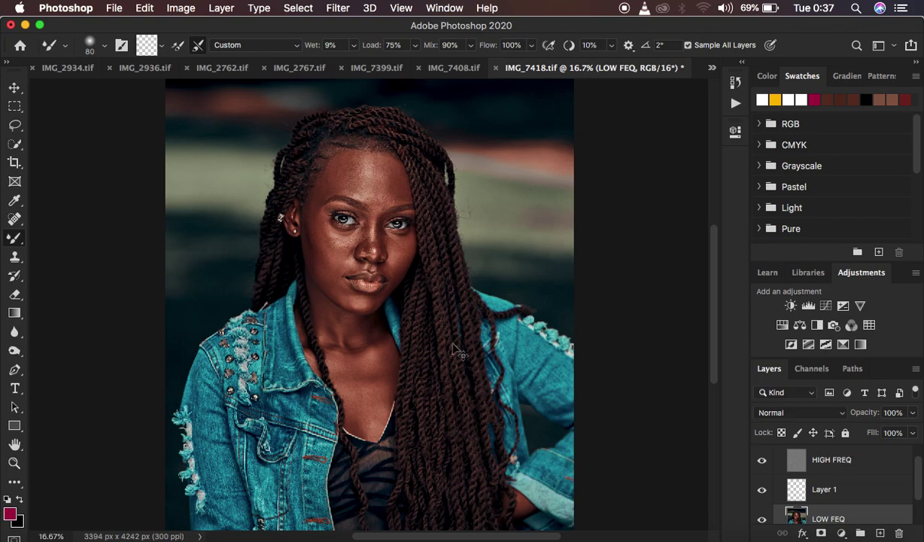
- Try blending the forehead skin on LOW FEQ with a 200-pixel Mixer Brush while sampling all layers, and undo the strokes
key(super+equal)
key(super+equal)
key(super+equal)
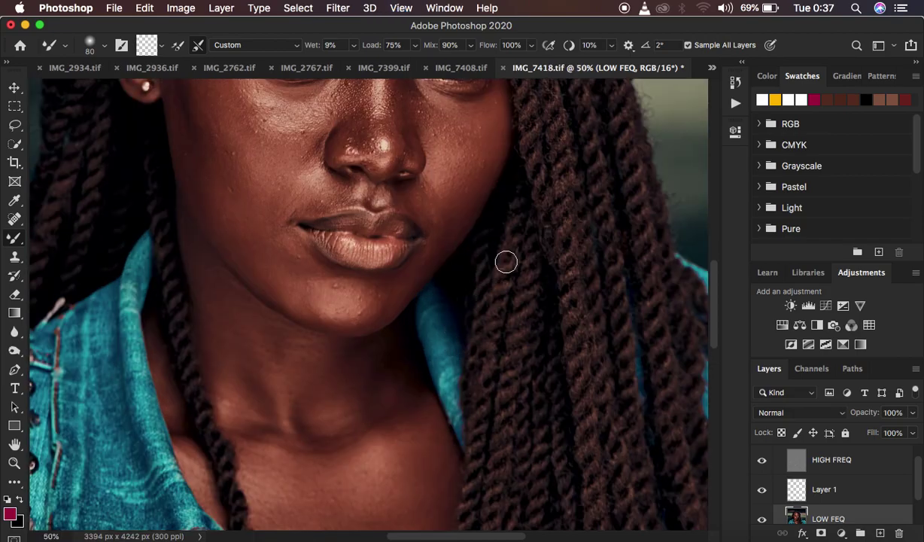
scroll(505, 262, up, 8)
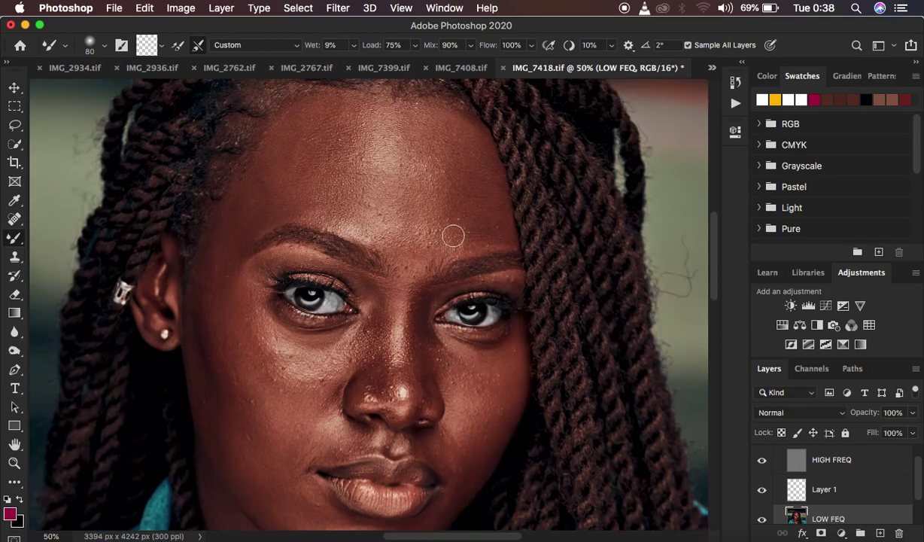
key(bracketright)
key(bracketright)
key(bracketright)
key(bracketright)
key(bracketright)
key(bracketright)
mouse_move(395, 172)
mouse_down()
mouse_move(366, 139)
mouse_move(380, 143)
mouse_move(433, 218)
mouse_move(371, 189)
mouse_move(411, 146)
mouse_move(450, 174)
mouse_move(386, 218)
mouse_move(369, 173)
mouse_move(452, 149)
mouse_move(466, 177)
mouse_move(437, 228)
mouse_move(394, 216)
mouse_move(363, 182)
mouse_move(378, 158)
mouse_move(420, 146)
mouse_move(443, 160)
mouse_move(454, 185)
mouse_up()
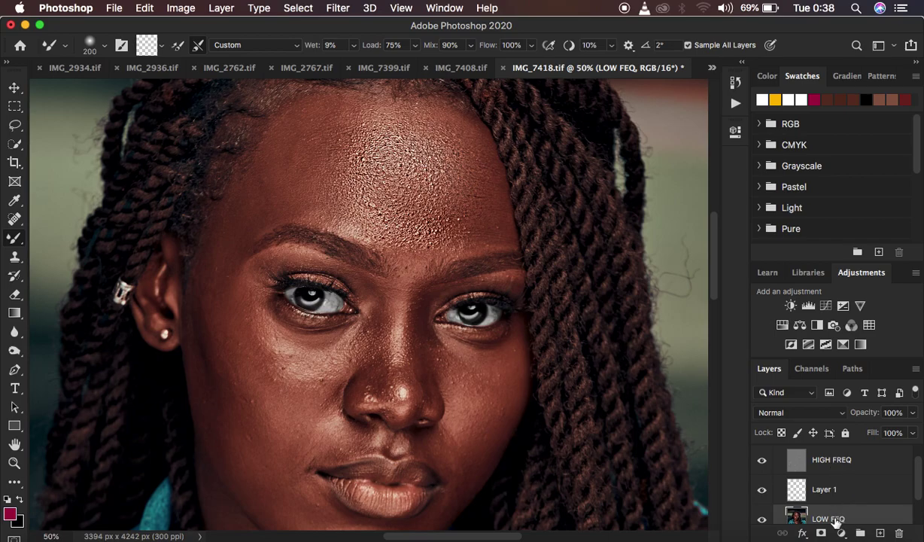
mouse_move(422, 241)
mouse_down()
mouse_move(344, 183)
mouse_move(371, 140)
mouse_move(446, 160)
mouse_move(426, 235)
mouse_move(340, 208)
mouse_move(363, 149)
mouse_move(445, 160)
mouse_move(418, 235)
mouse_move(435, 150)
mouse_move(381, 162)
mouse_up()
key(super+z)
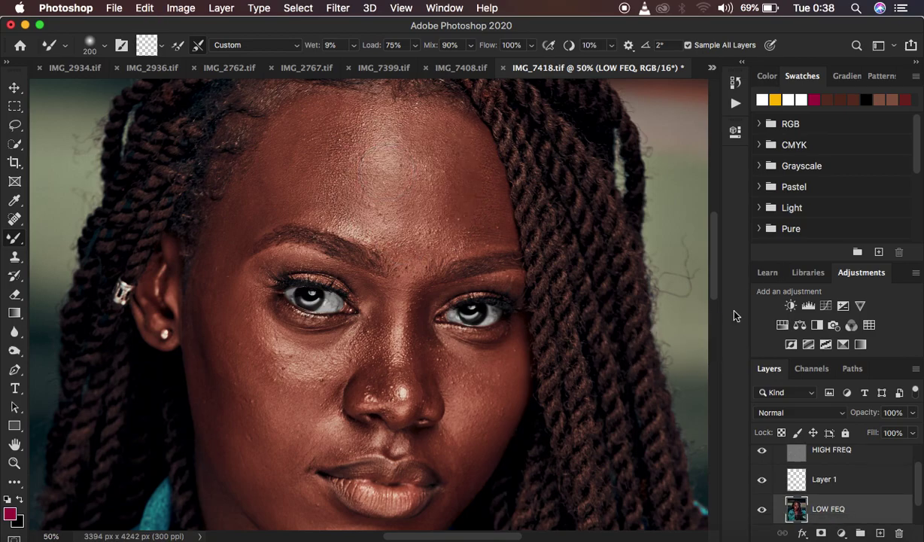
- Turn off Sample All Layers for the Mixer Brush
click(688, 46)
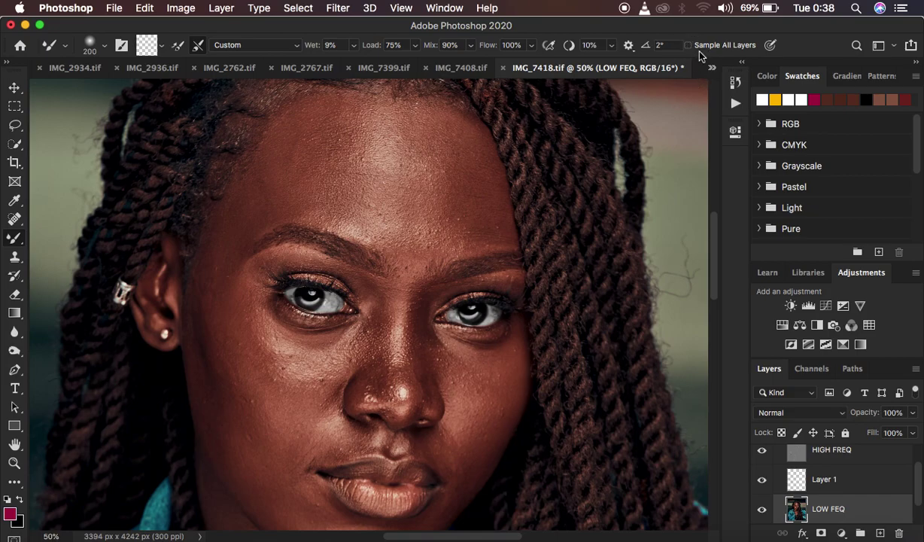
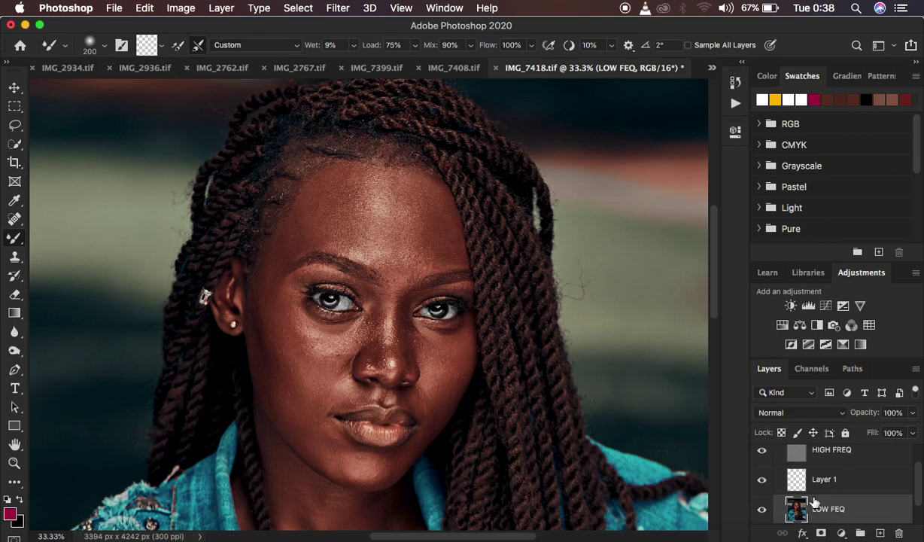
- Try a Black & White adjustment layer above HIGH FREQ with Yellows at 40, and delete it
scroll(858, 471, up, 1)
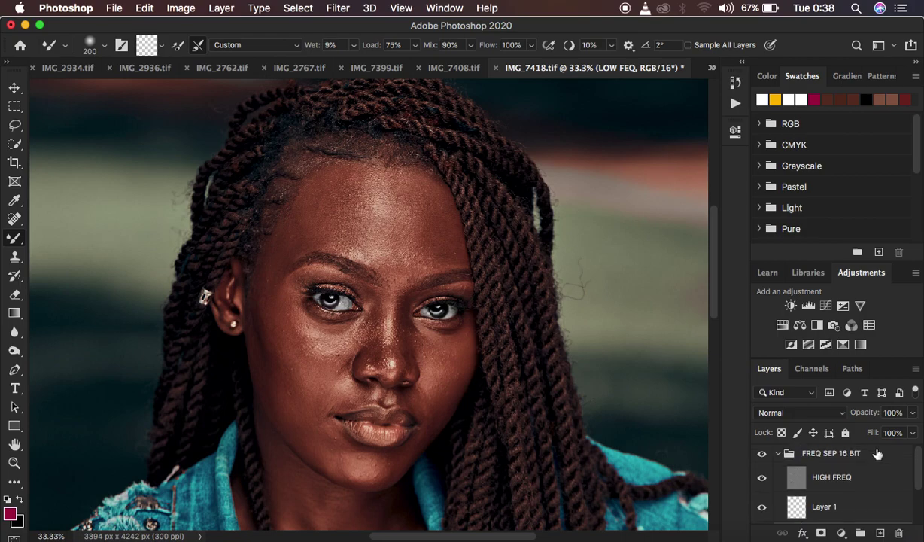
click(854, 482)
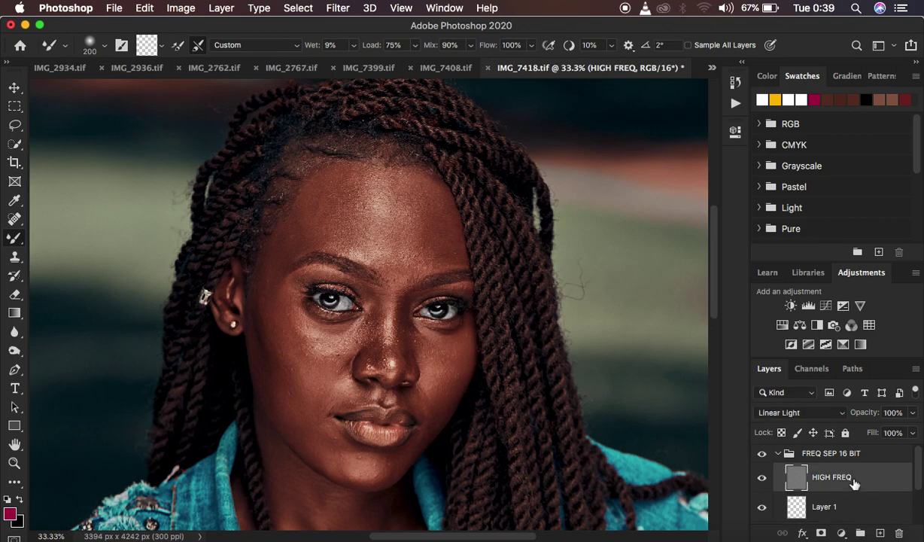
click(842, 533)
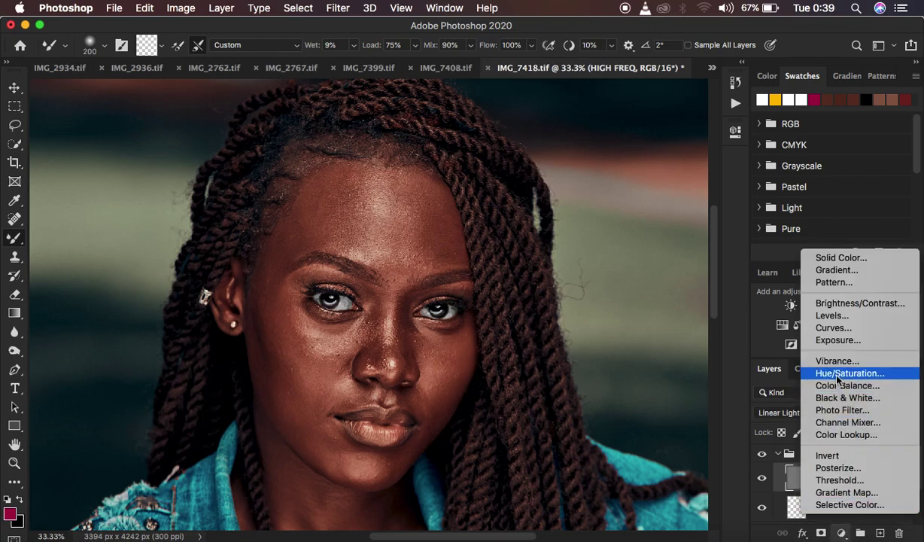
key(Escape)
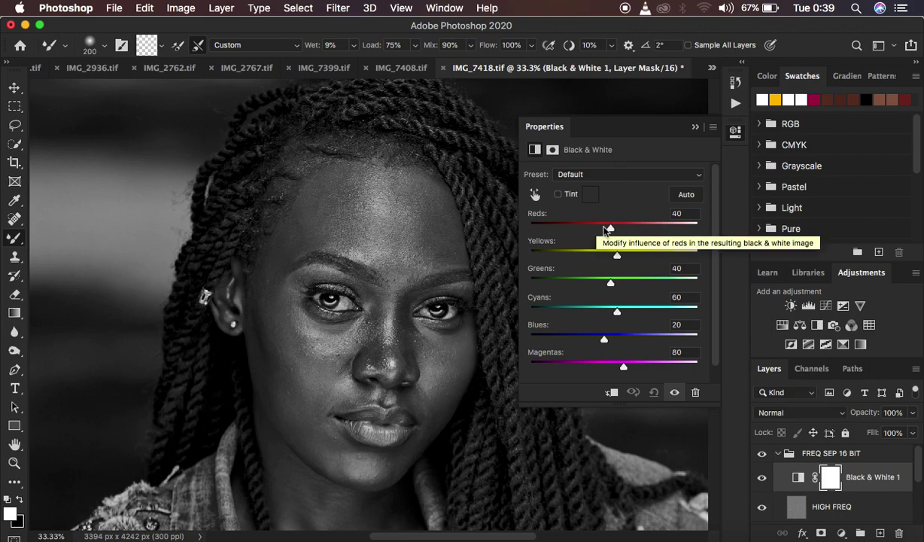
drag(594, 229, 611, 256)
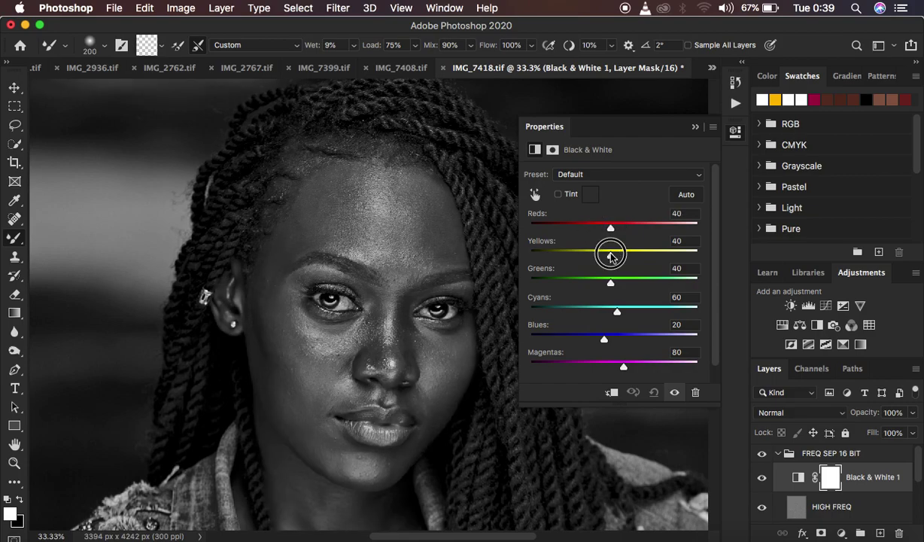
click(694, 128)
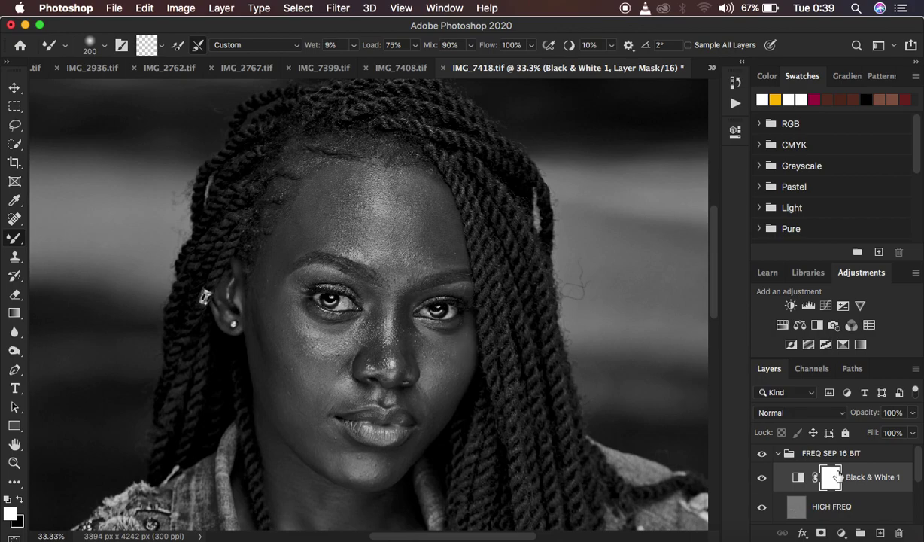
key(Delete)
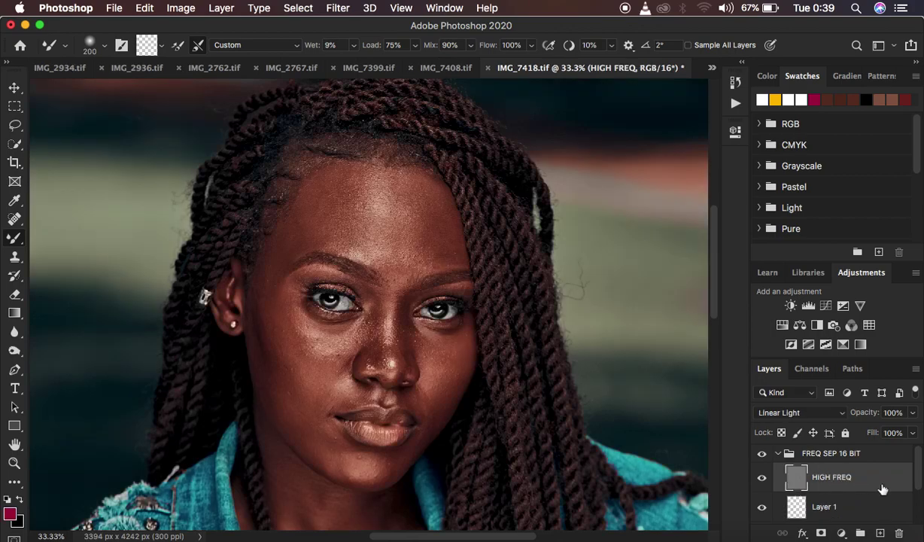
- Make LOW FEQ the active layer and hide the HIGH FREQ layer, comparing the face with and without its texture
scroll(869, 496, down, 3)
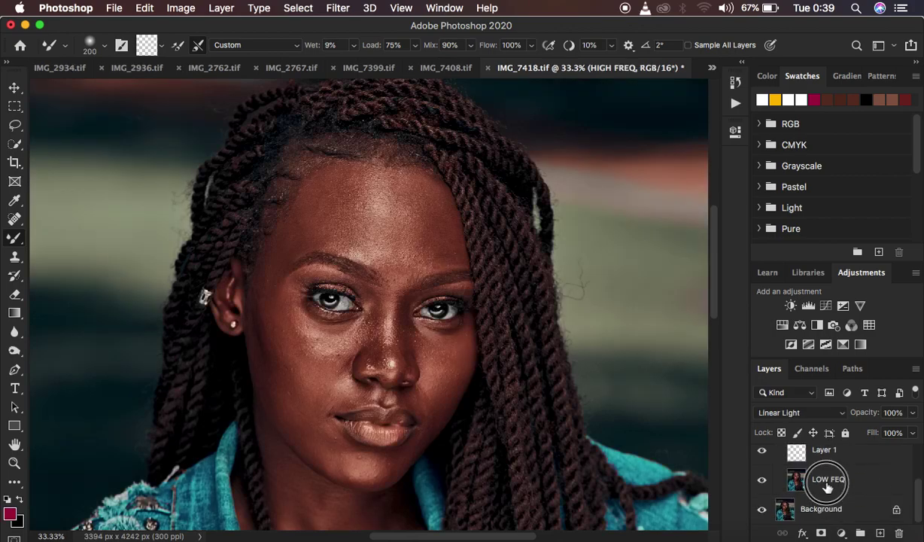
click(832, 485)
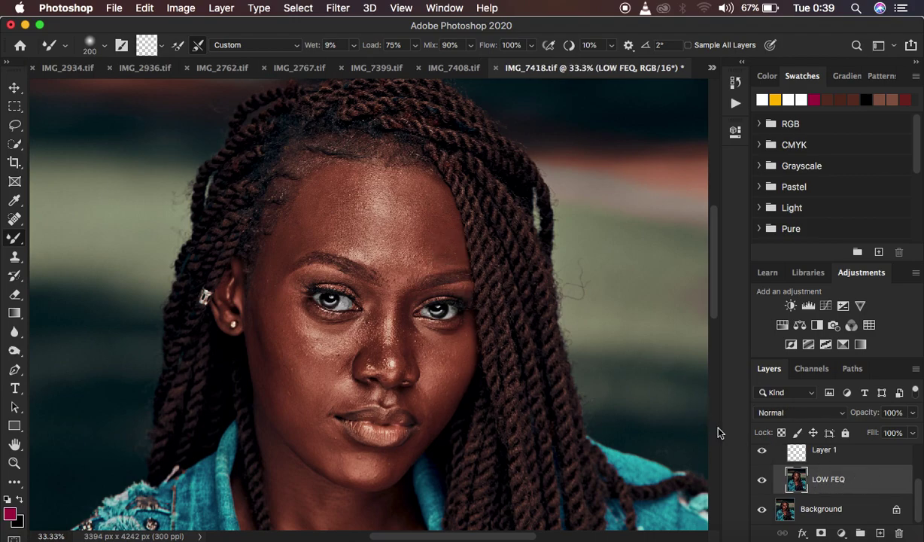
scroll(843, 470, up, 3)
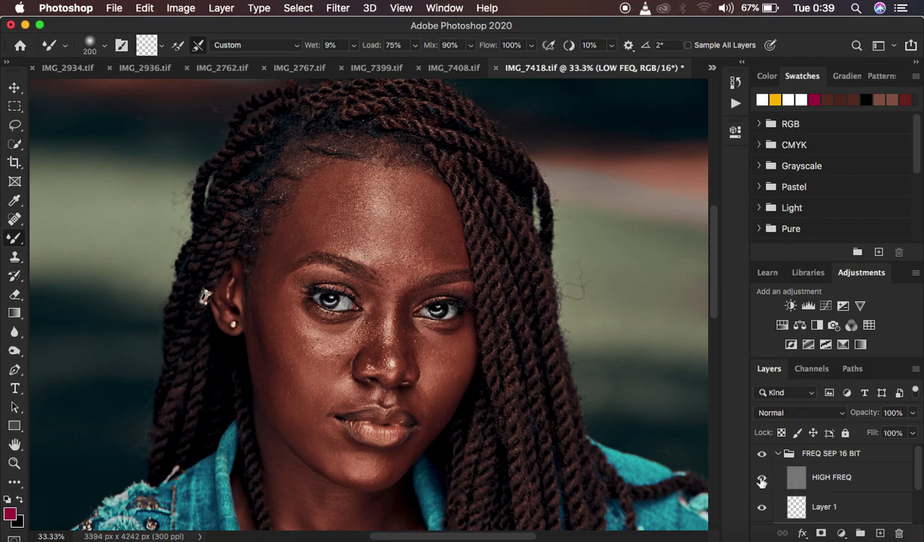
click(762, 481)
key(super+minus)
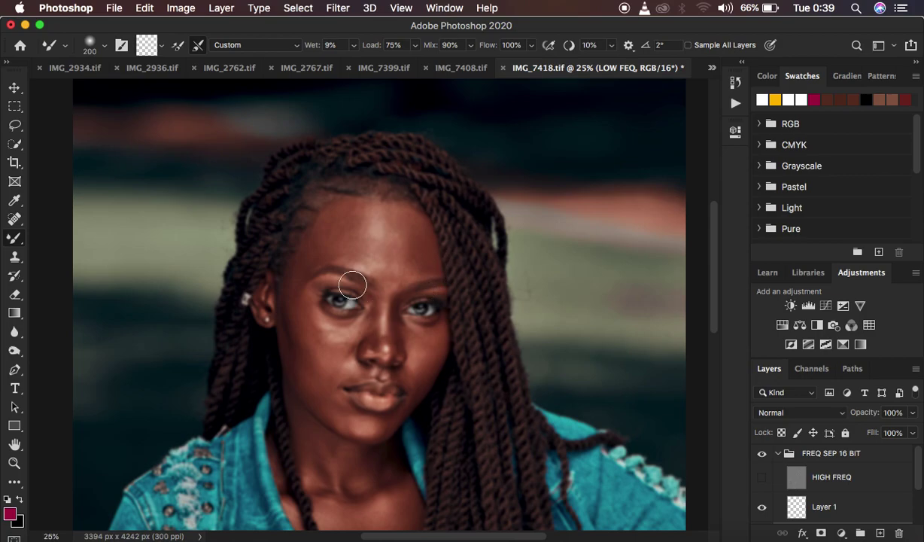
click(762, 477)
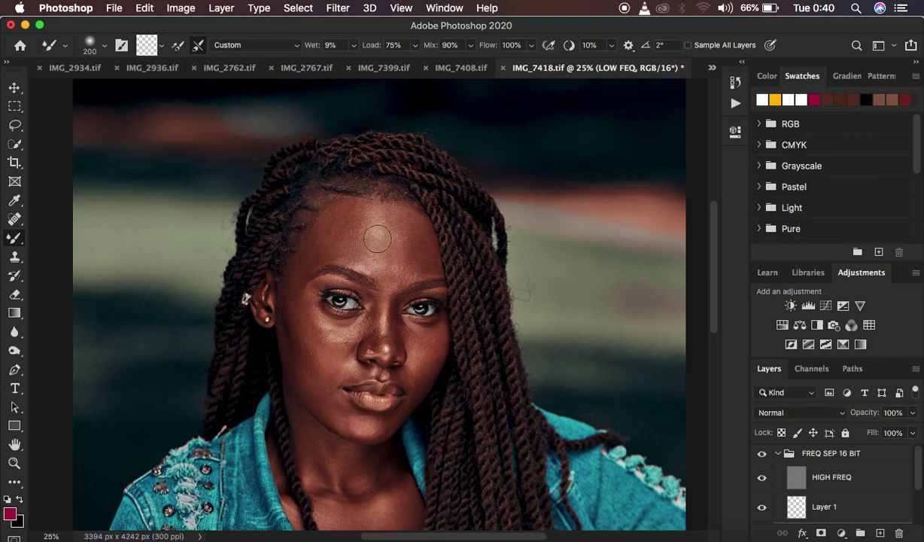
click(762, 478)
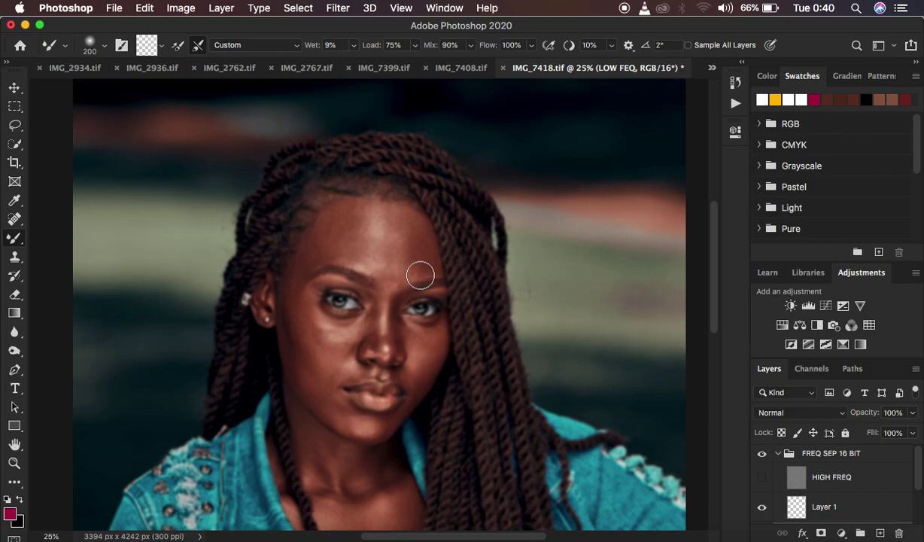
- Try different Mixer Brush sizes over the face, enlarging to at least 2400 pixels and shrinking down to 30 pixels
key(bracketright)
key(bracketright)
key(bracketright)
key(bracketright)
key(bracketright)
key(bracketright)
key(bracketright)
key(bracketright)
key(bracketright)
key(bracketright)
key(bracketright)
key(bracketright)
key(bracketright)
key(bracketright)
key(bracketright)
key(bracketright)
key(bracketright)
key(bracketright)
key(bracketright)
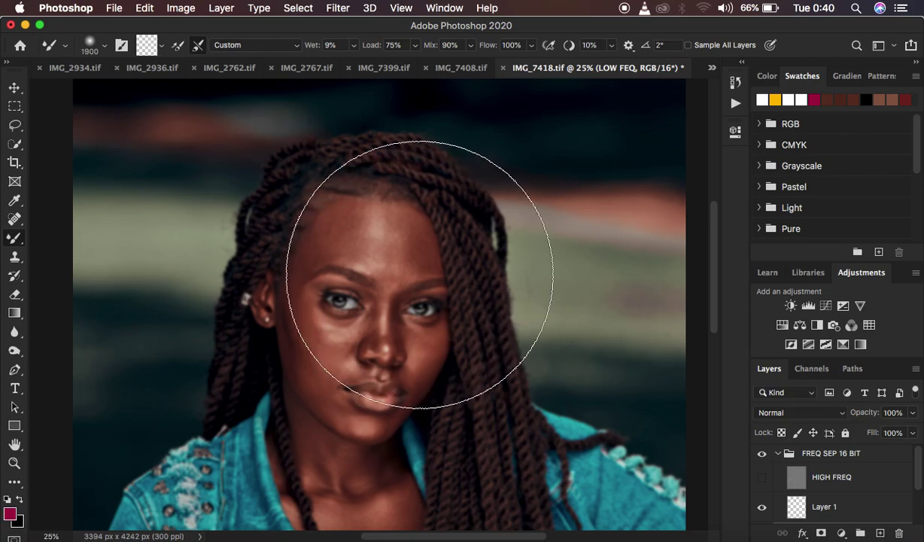
key(bracketright)
key(bracketright)
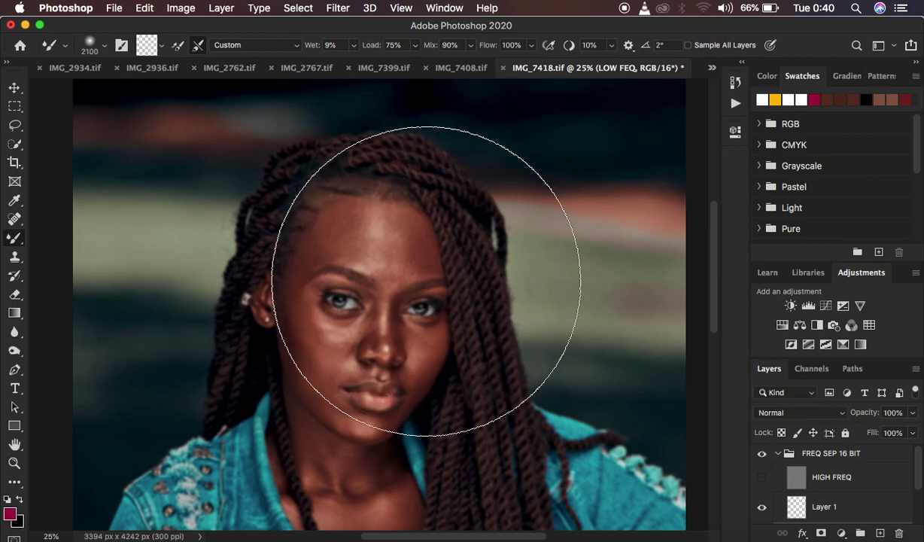
key(bracketright)
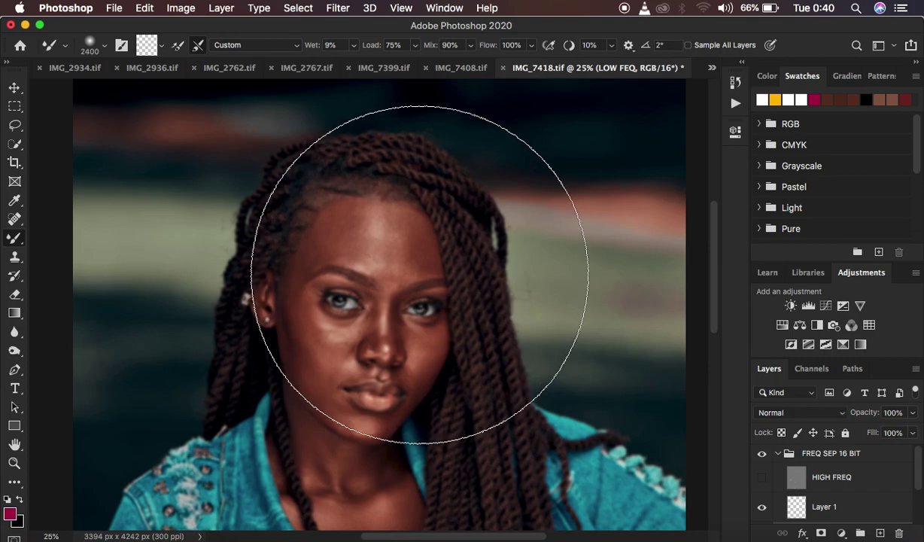
key(bracketright)
key(bracketleft)
key(bracketleft)
key(bracketleft)
key(bracketleft)
key(bracketleft)
key(bracketleft)
key(bracketleft)
key(bracketleft)
key(bracketleft)
key(bracketleft)
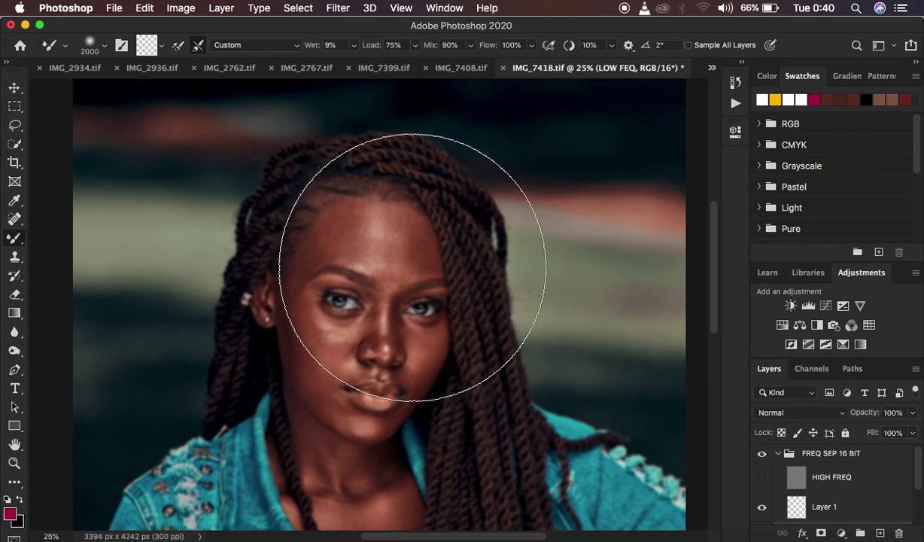
key(bracketleft)
key(bracketleft)
key(bracketleft)
key(bracketleft)
key(bracketleft)
key(bracketleft)
key(bracketleft)
key(bracketleft)
key(bracketleft)
key(bracketleft)
key(bracketleft)
key(bracketleft)
key(bracketleft)
key(bracketleft)
key(bracketleft)
key(bracketleft)
key(bracketleft)
key(bracketleft)
key(bracketleft)
key(bracketleft)
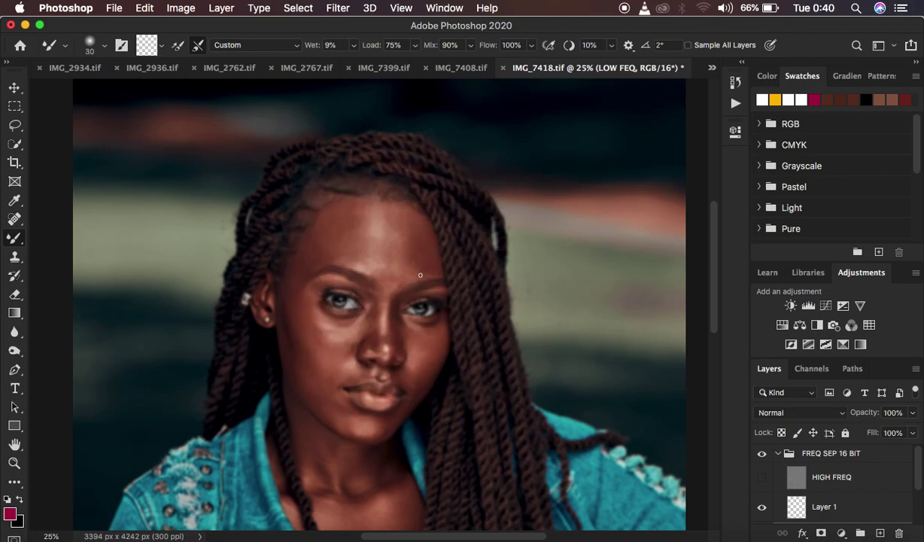
- Set the Mixer Brush size to 500 pixels and blend the centre of the forehead on LOW FEQ
key(bracketright)
key(bracketright)
key(bracketright)
key(bracketright)
key(bracketright)
key(bracketright)
key(bracketright)
key(bracketright)
key(bracketright)
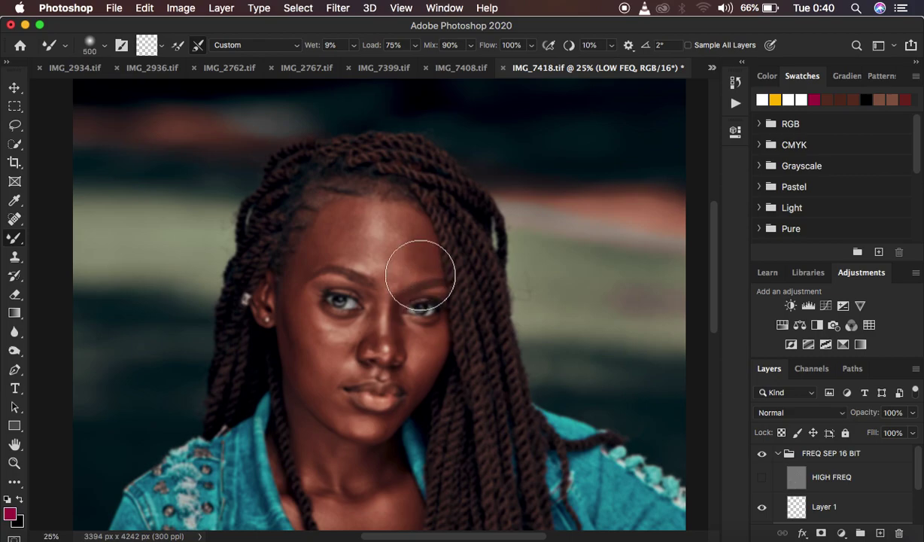
mouse_move(420, 276)
mouse_down()
mouse_move(356, 253)
mouse_move(376, 226)
mouse_move(415, 243)
mouse_move(381, 250)
mouse_move(350, 225)
mouse_move(397, 222)
mouse_move(373, 264)
mouse_move(373, 234)
mouse_up()
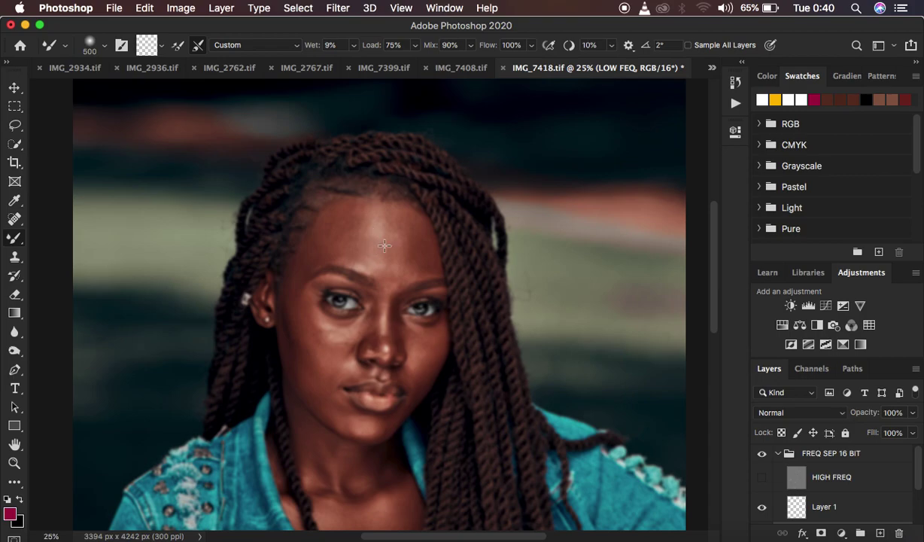
click(384, 245)
mouse_move(384, 245)
mouse_down()
mouse_move(357, 230)
mouse_move(369, 219)
mouse_move(388, 242)
mouse_move(354, 242)
mouse_move(366, 230)
mouse_move(361, 237)
mouse_move(397, 244)
mouse_up()
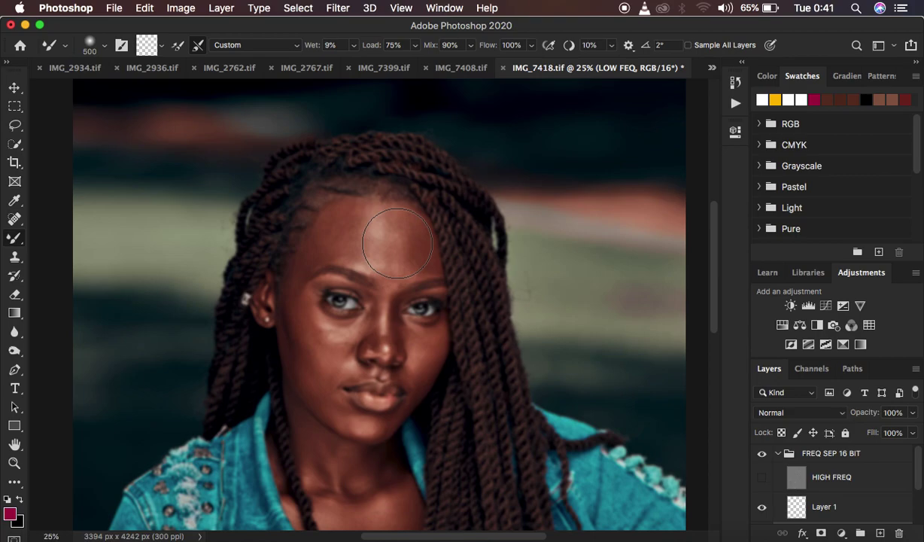
- Adjust the Mixer Brush size to 250 pixels
key(bracketleft)
key(bracketleft)
key(bracketleft)
key(bracketleft)
key(bracketleft)
key(bracketright)
key(bracketright)
key(bracketright)
key(bracketright)
key(bracketright)
- Examine the skin tone transitions on the face at both wide and close magnification
key(super+minus)
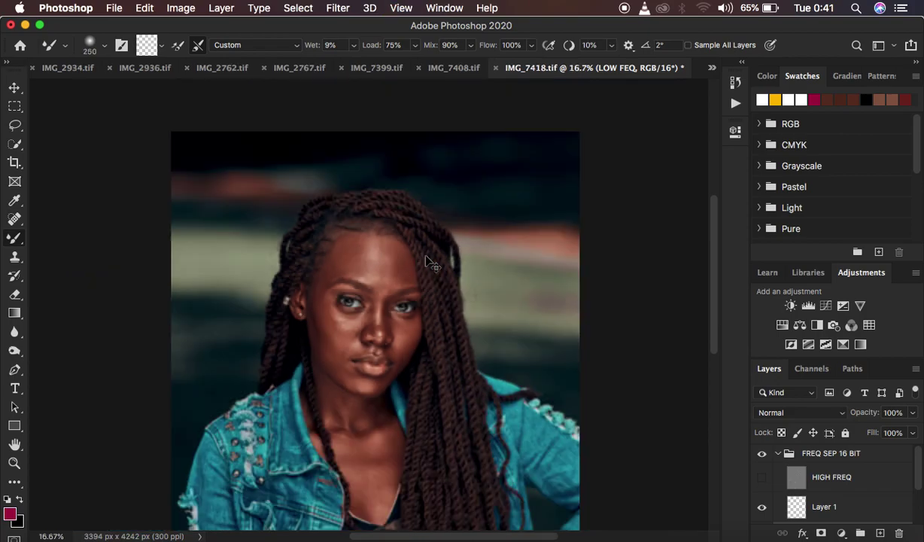
key(super+equal)
key(super+equal)
key(super+equal)
key(super+equal)
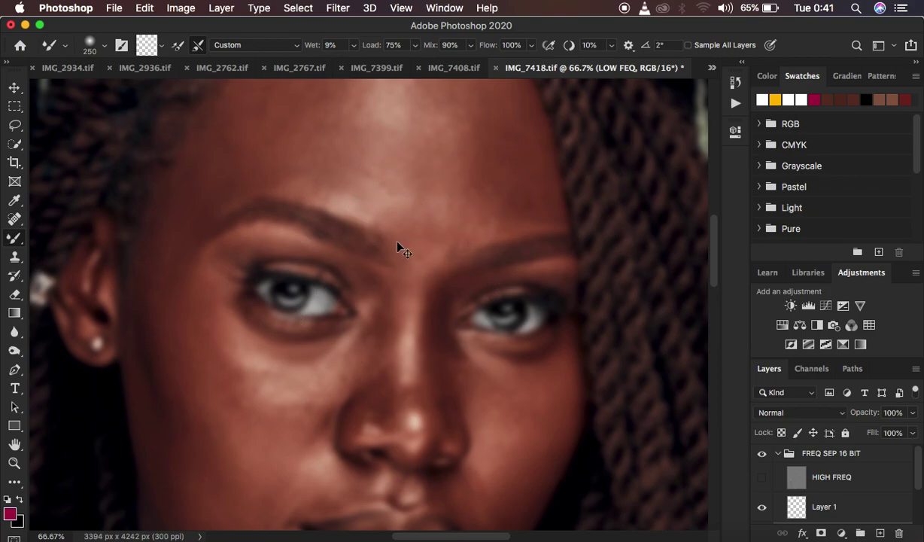
key(super+minus)
key(super+minus)
key(super+minus)
key(super+minus)
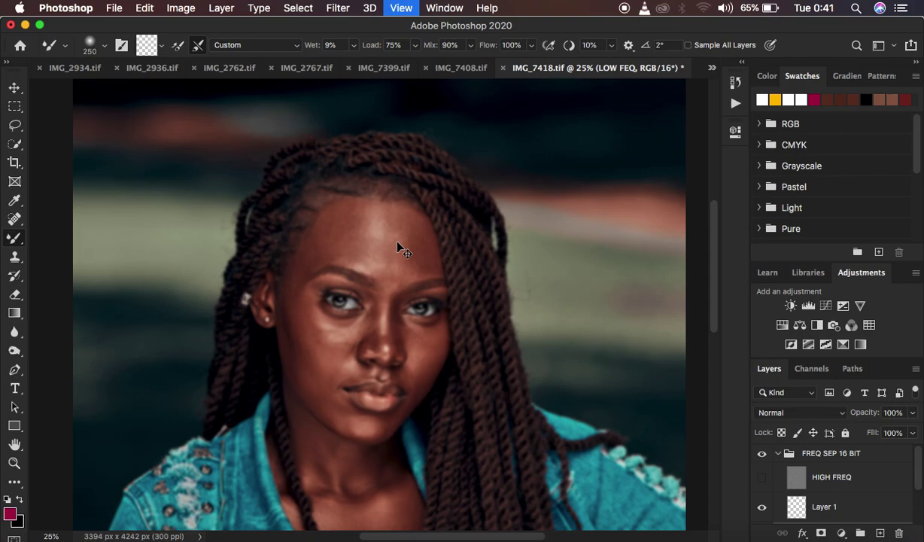
- Blend the skin tones across the middle of the forehead on LOW FEQ with a 250-pixel Mixer Brush
key(super+plus)
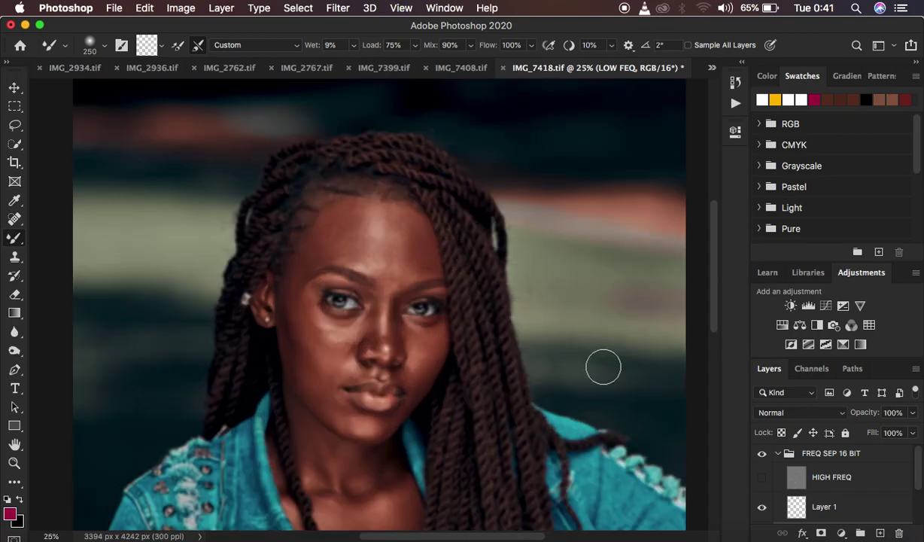
key(super+plus)
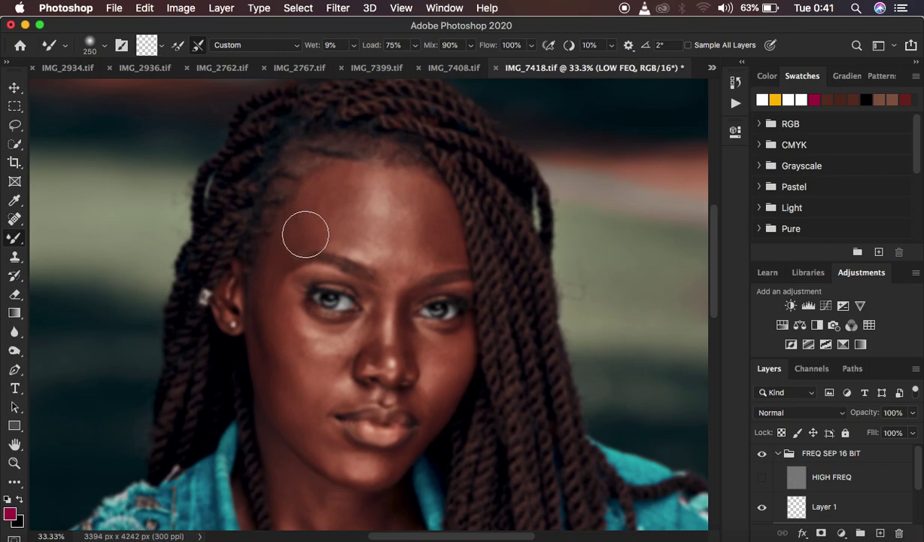
mouse_move(320, 231)
mouse_down()
mouse_move(434, 222)
mouse_move(365, 221)
mouse_up()
drag(364, 221, 418, 222)
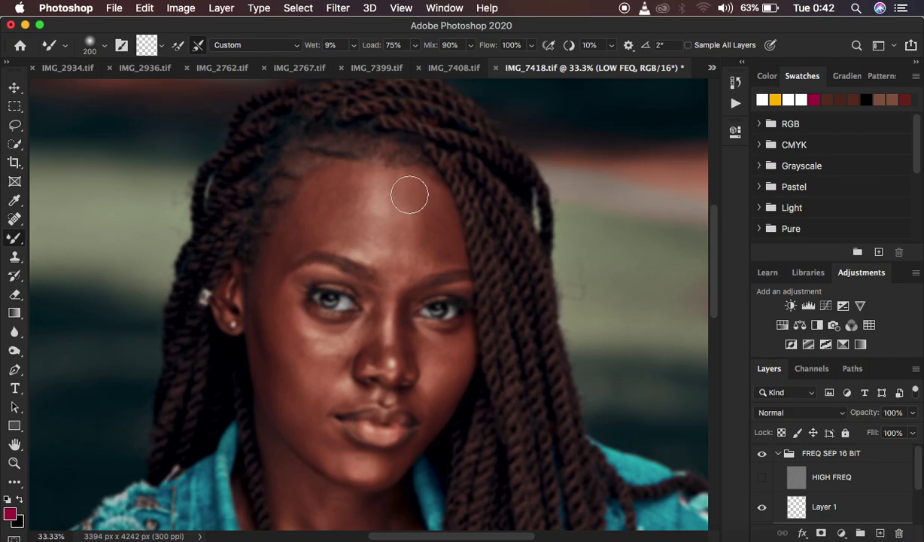
- Reduce the Mixer Brush to 200 pixels and smooth the forehead tones from the hairline down to the eyebrows and temple
mouse_move(423, 202)
mouse_down()
mouse_move(413, 186)
mouse_move(442, 246)
mouse_move(404, 181)
mouse_move(435, 250)
mouse_move(421, 262)
mouse_move(430, 242)
mouse_move(421, 254)
mouse_move(398, 181)
mouse_move(449, 239)
mouse_move(425, 203)
mouse_up()
mouse_move(325, 187)
mouse_down()
mouse_move(287, 242)
mouse_move(292, 218)
mouse_up()
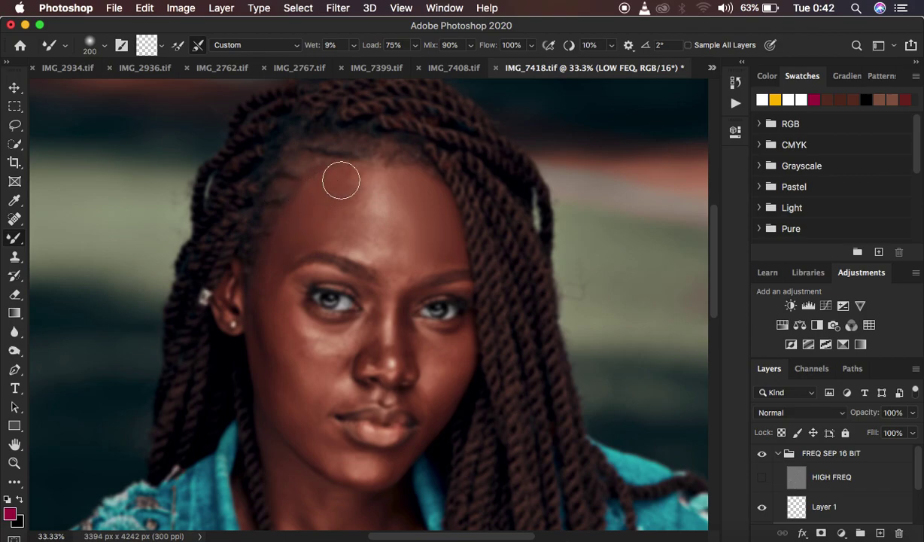
mouse_move(350, 169)
mouse_down()
mouse_move(307, 200)
mouse_move(281, 242)
mouse_move(301, 219)
mouse_move(301, 234)
mouse_move(256, 256)
mouse_up()
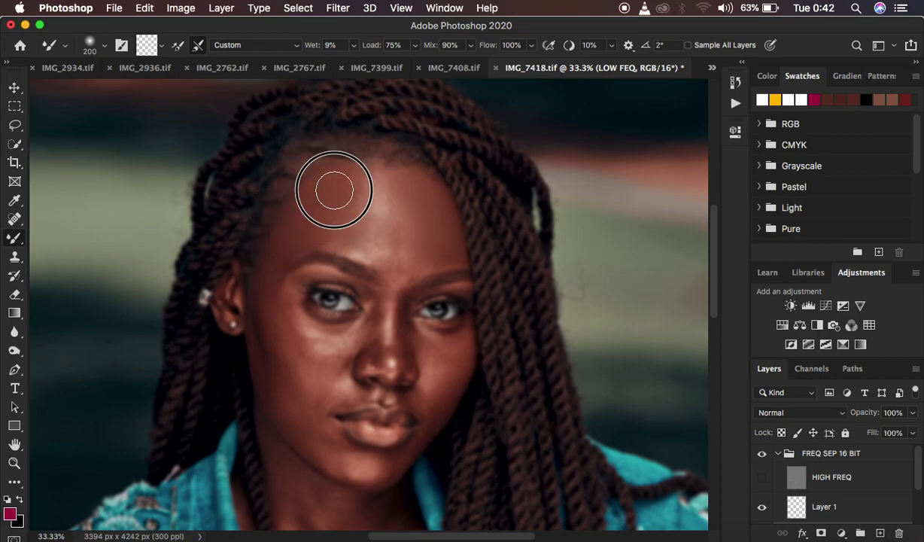
mouse_move(352, 179)
mouse_down()
mouse_move(362, 175)
mouse_move(364, 184)
mouse_up()
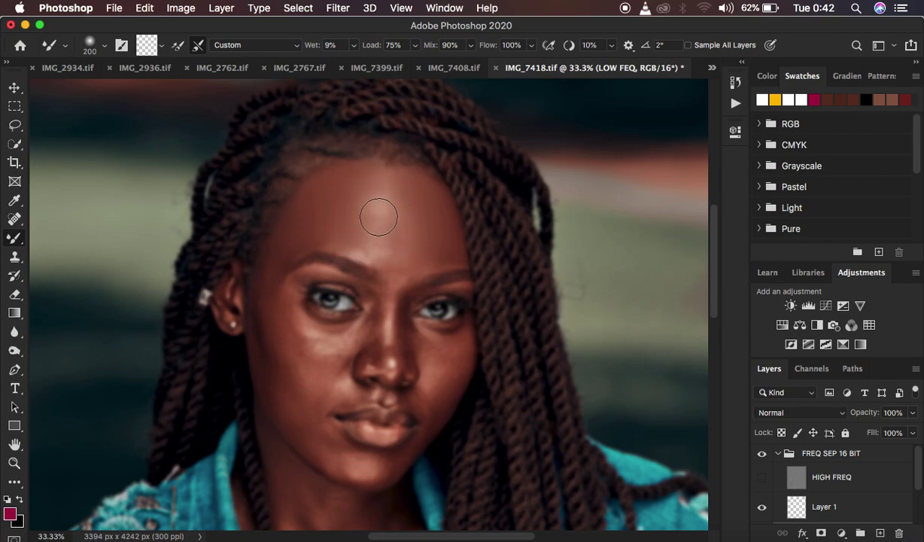
mouse_move(393, 186)
mouse_down()
mouse_move(407, 223)
mouse_move(401, 211)
mouse_move(339, 215)
mouse_move(365, 202)
mouse_move(357, 223)
mouse_up()
mouse_move(414, 241)
mouse_down()
mouse_move(332, 231)
mouse_move(356, 245)
mouse_move(383, 251)
mouse_move(318, 230)
mouse_up()
mouse_move(373, 209)
mouse_down()
mouse_move(417, 196)
mouse_move(409, 218)
mouse_move(394, 186)
mouse_move(373, 181)
mouse_move(409, 201)
mouse_move(419, 220)
mouse_move(378, 184)
mouse_move(430, 240)
mouse_move(396, 242)
mouse_move(344, 222)
mouse_move(302, 234)
mouse_move(317, 222)
mouse_move(268, 264)
mouse_up()
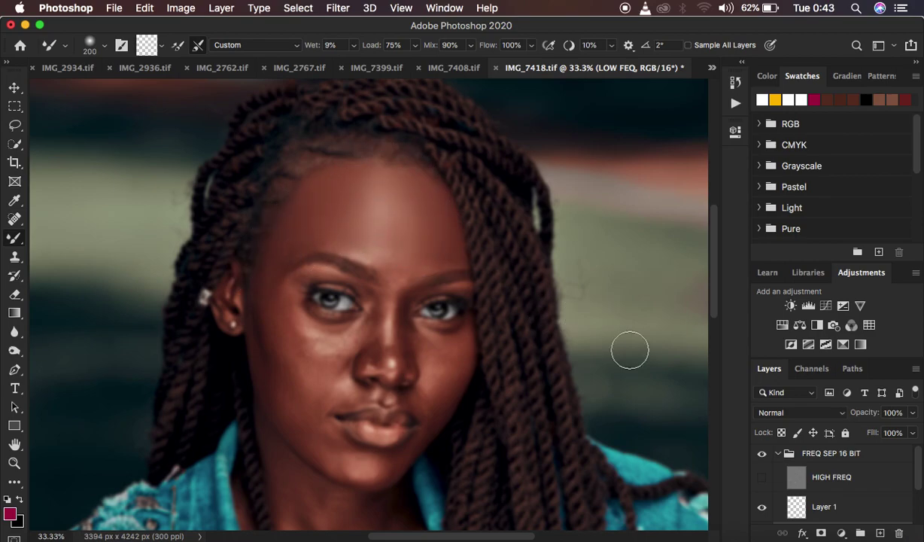
- Compare the portrait with and without the FREQ SEP 16 BIT group while HIGH FREQ is shown, and hide HIGH FREQ again
click(762, 479)
click(763, 480)
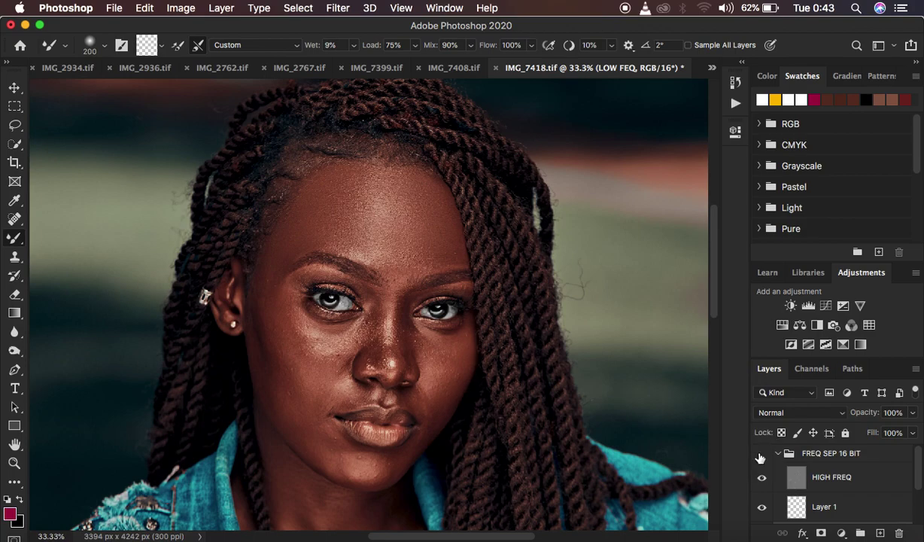
click(761, 455)
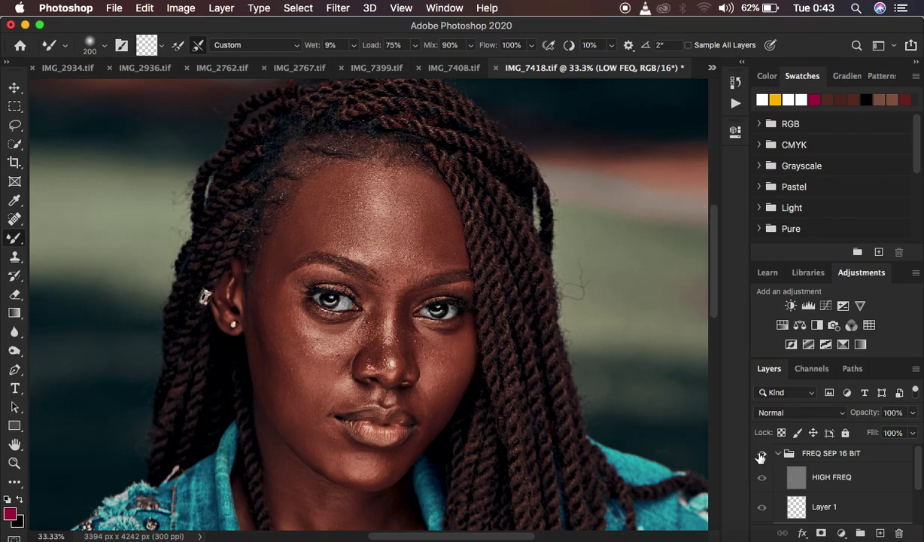
click(762, 456)
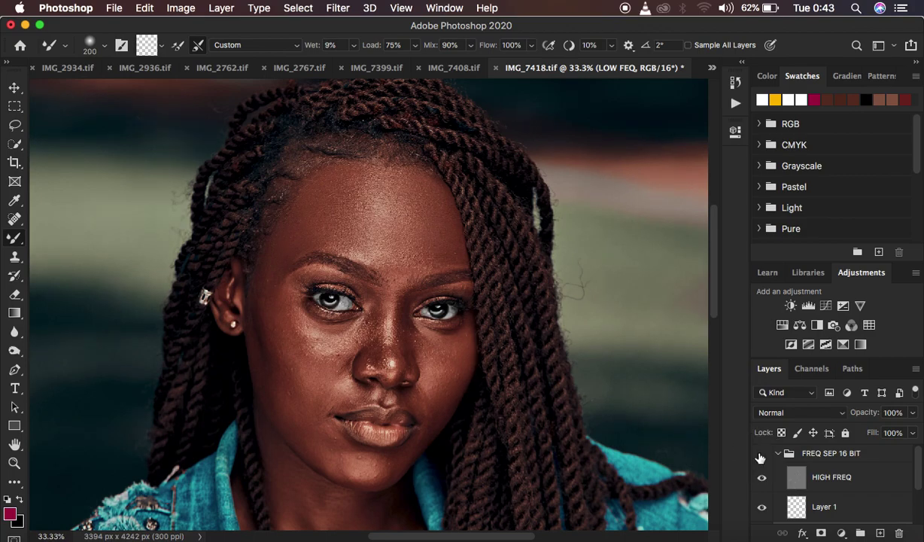
click(761, 456)
click(761, 455)
scroll(860, 503, down, 2)
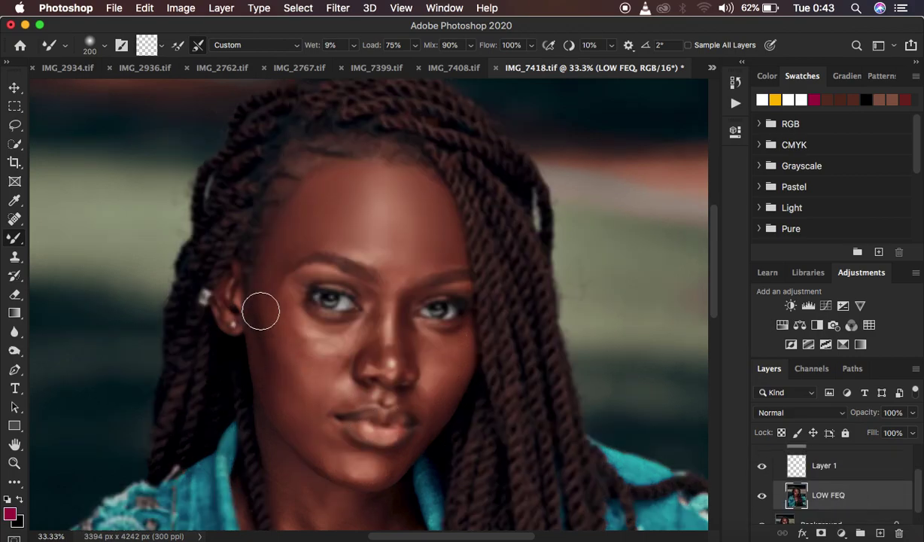
- Set the Mixer Brush to 150 pixels and blend the temple and outer cheek beside the visible ear on LOW FEQ
key(bracketleft)
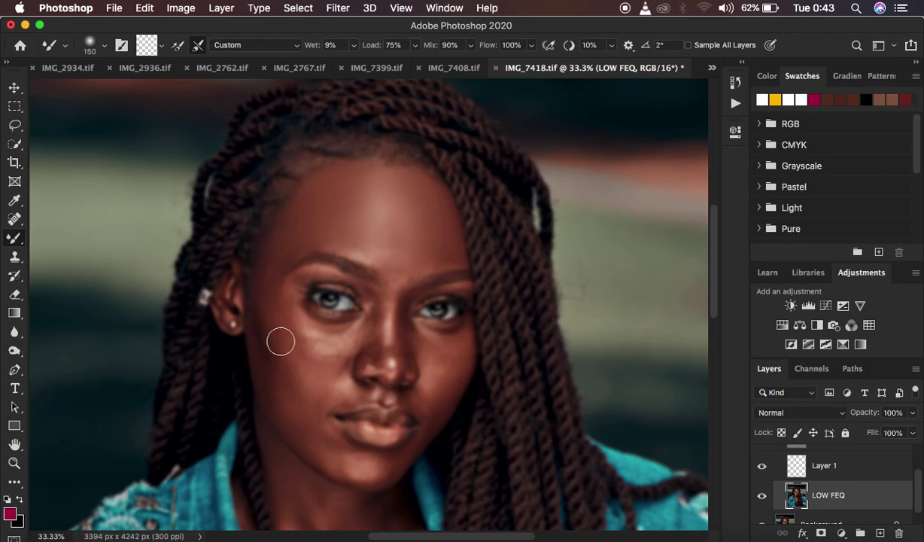
mouse_move(270, 265)
mouse_down()
mouse_move(268, 303)
mouse_move(263, 292)
mouse_move(270, 259)
mouse_move(268, 297)
mouse_move(269, 267)
mouse_move(289, 361)
mouse_move(267, 254)
mouse_move(271, 297)
mouse_up()
mouse_move(261, 239)
mouse_down()
mouse_move(284, 351)
mouse_move(249, 247)
mouse_up()
mouse_move(267, 312)
mouse_down()
mouse_move(299, 357)
mouse_move(268, 293)
mouse_move(305, 221)
mouse_move(272, 292)
mouse_move(281, 326)
mouse_up()
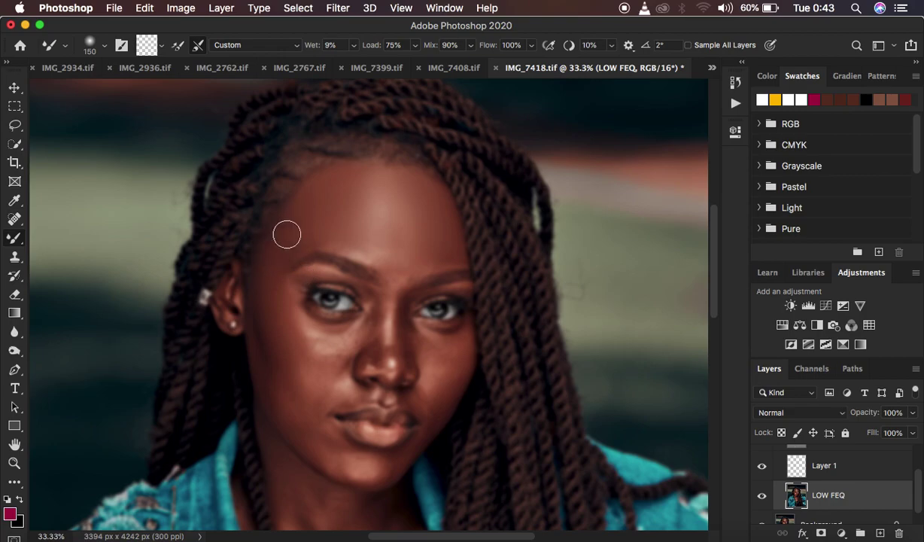
mouse_move(281, 239)
mouse_down()
mouse_move(275, 315)
mouse_move(286, 343)
mouse_move(264, 350)
mouse_move(264, 317)
mouse_move(277, 372)
mouse_move(256, 286)
mouse_move(282, 388)
mouse_move(257, 317)
mouse_move(274, 365)
mouse_move(370, 360)
mouse_move(344, 371)
mouse_move(341, 362)
mouse_move(274, 351)
mouse_move(268, 341)
mouse_move(288, 400)
mouse_move(275, 365)
mouse_up()
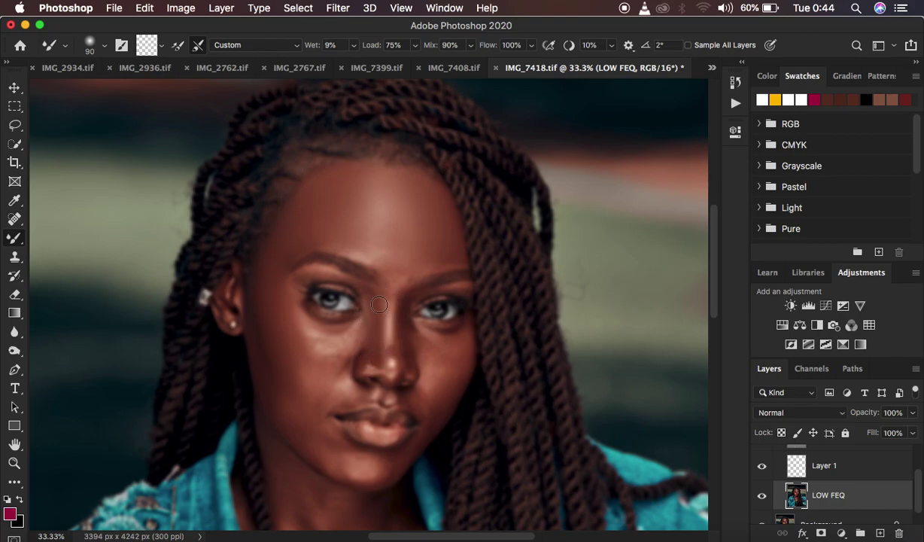
- Blend the nose bridge, brow area and upper cheek with a 90-pixel Mixer Brush, and the lower forehead at 150 pixels
mouse_move(368, 293)
mouse_down()
mouse_move(376, 354)
mouse_move(369, 289)
mouse_move(368, 354)
mouse_move(374, 304)
mouse_move(366, 291)
mouse_move(375, 337)
mouse_move(373, 362)
mouse_move(376, 312)
mouse_move(363, 291)
mouse_move(374, 342)
mouse_move(370, 301)
mouse_move(364, 363)
mouse_move(369, 302)
mouse_move(407, 303)
mouse_move(406, 363)
mouse_move(407, 290)
mouse_move(403, 366)
mouse_move(410, 296)
mouse_move(403, 353)
mouse_move(406, 326)
mouse_move(394, 307)
mouse_move(406, 305)
mouse_move(407, 361)
mouse_up()
drag(377, 295, 376, 341)
mouse_move(388, 314)
mouse_down()
mouse_move(388, 340)
mouse_move(393, 320)
mouse_up()
mouse_move(398, 283)
mouse_down()
mouse_move(387, 281)
mouse_move(395, 294)
mouse_move(386, 283)
mouse_move(398, 277)
mouse_move(390, 304)
mouse_move(382, 274)
mouse_move(400, 287)
mouse_move(427, 261)
mouse_up()
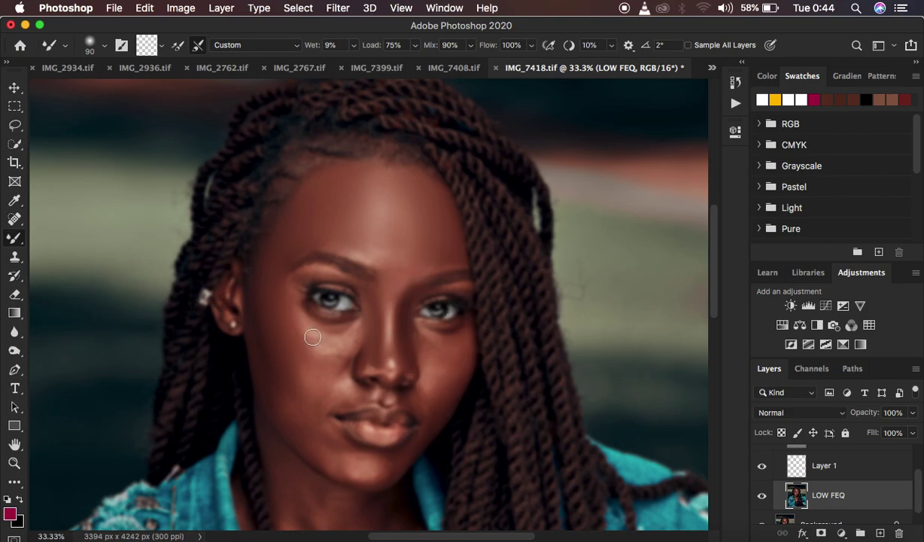
mouse_move(309, 331)
mouse_down()
mouse_move(343, 340)
mouse_move(320, 343)
mouse_move(306, 328)
mouse_move(335, 349)
mouse_move(307, 329)
mouse_move(320, 341)
mouse_move(344, 331)
mouse_move(332, 343)
mouse_move(304, 329)
mouse_move(328, 348)
mouse_move(347, 341)
mouse_move(316, 342)
mouse_move(307, 330)
mouse_move(344, 335)
mouse_move(298, 343)
mouse_up()
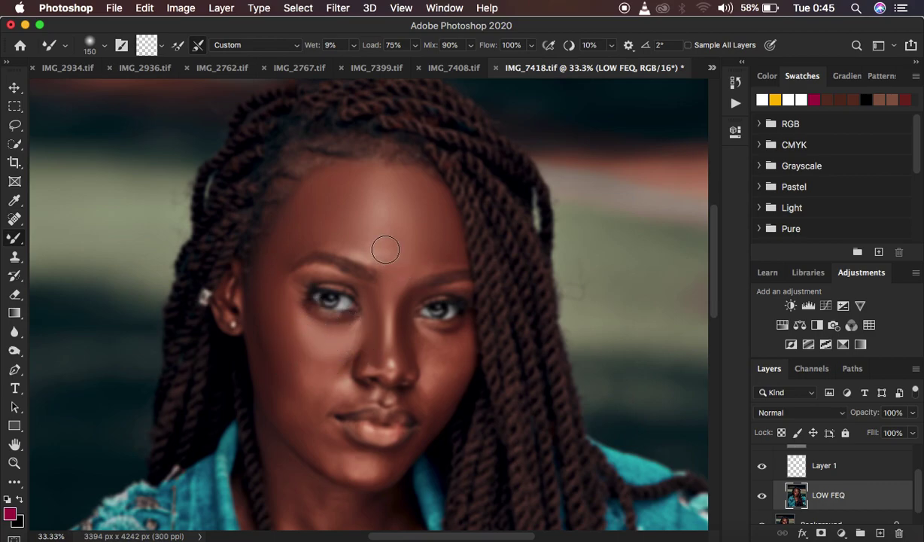
mouse_move(371, 248)
mouse_down()
mouse_move(334, 237)
mouse_move(368, 247)
mouse_move(352, 237)
mouse_up()
- Show the HIGH FREQ layer and compare the whole portrait with and without the FREQ SEP 16 BIT group
scroll(817, 464, up, 2)
click(763, 479)
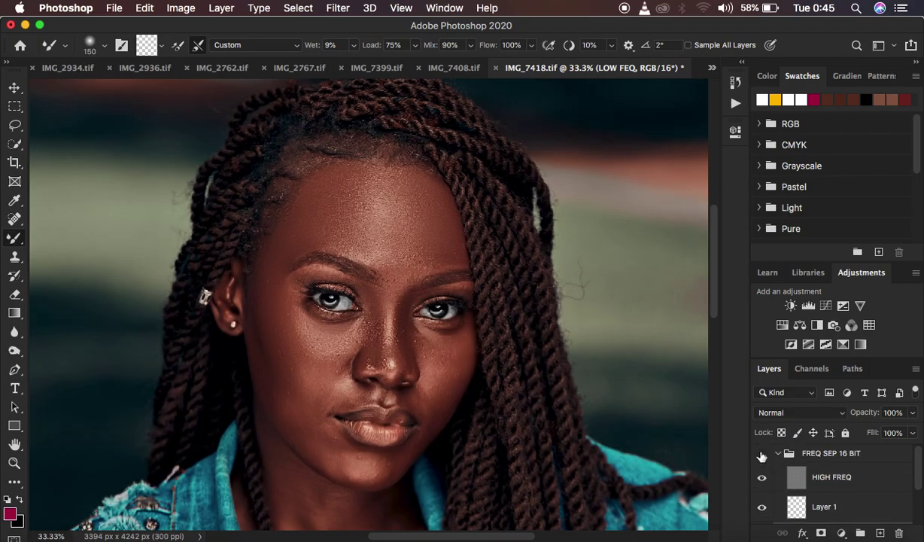
click(762, 454)
click(762, 455)
click(762, 455)
click(762, 455)
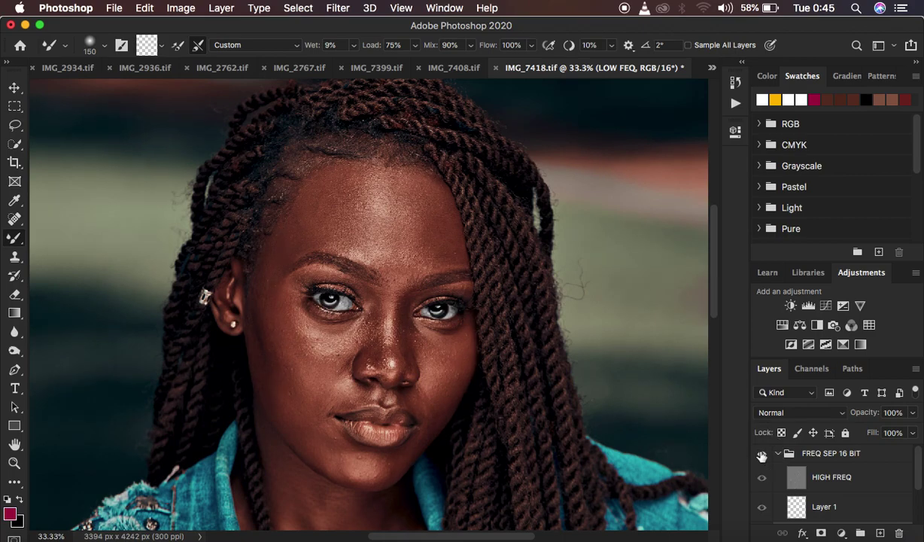
click(762, 455)
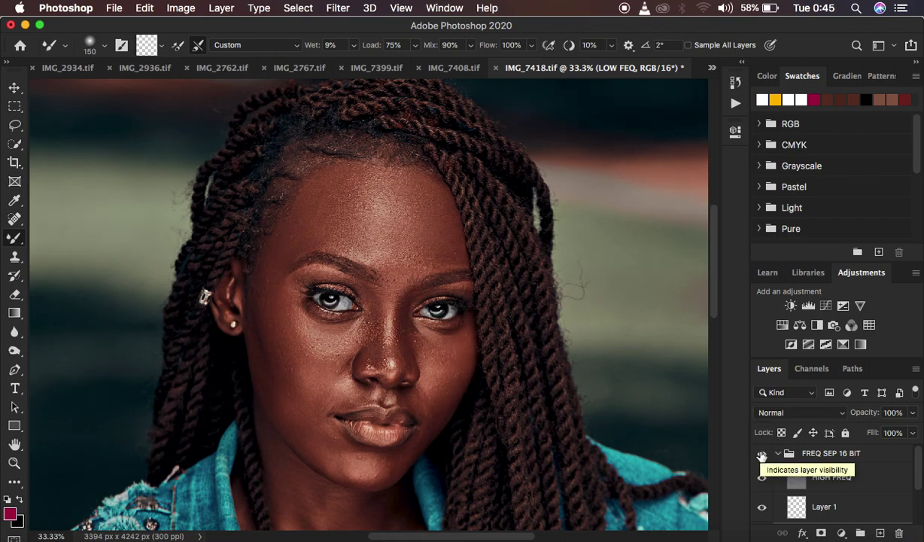
key(super+minus)
key(super+minus)
key(super+minus)
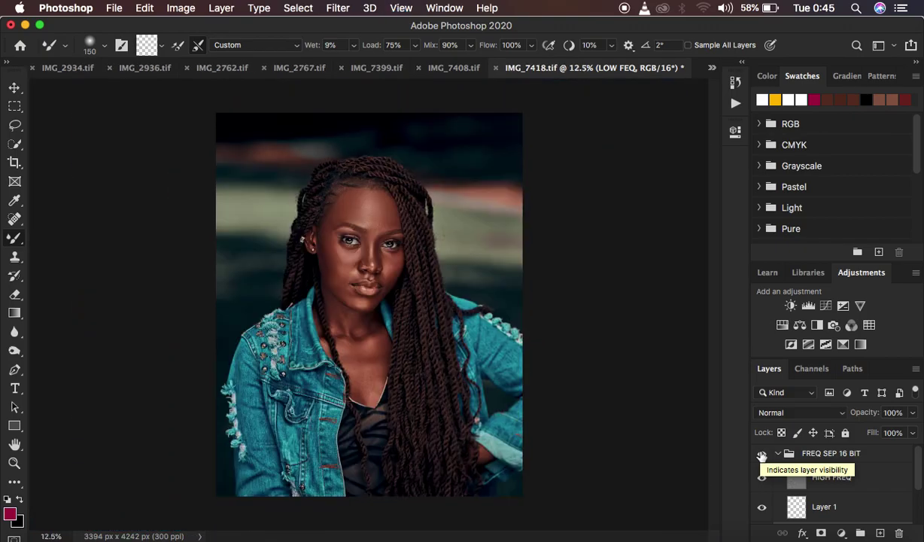